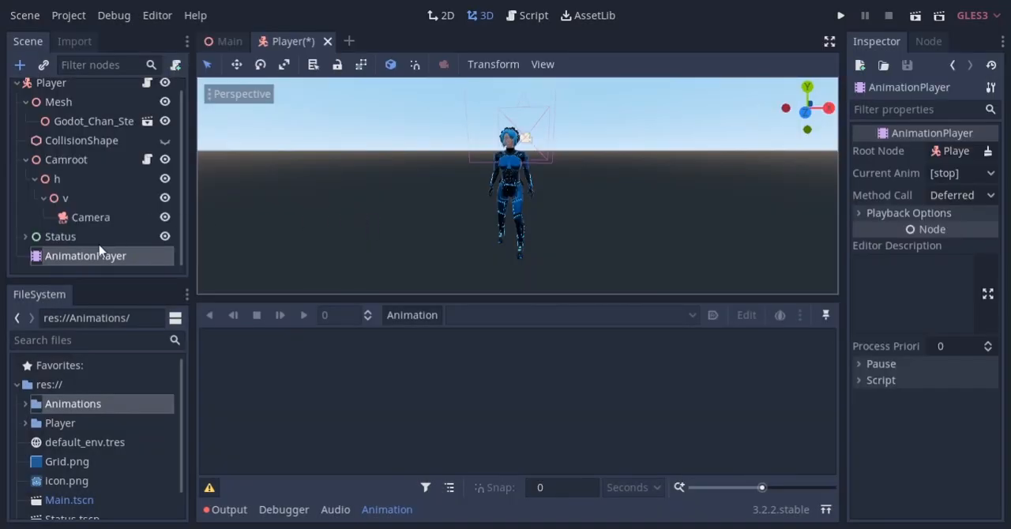
Load the idle-loop, roll, run_forward-loop and walk_backward-loop animation files from the Animations folder into the AnimationPlayer
left_click(411, 315)
left_click(420, 295)
double_click(278, 152)
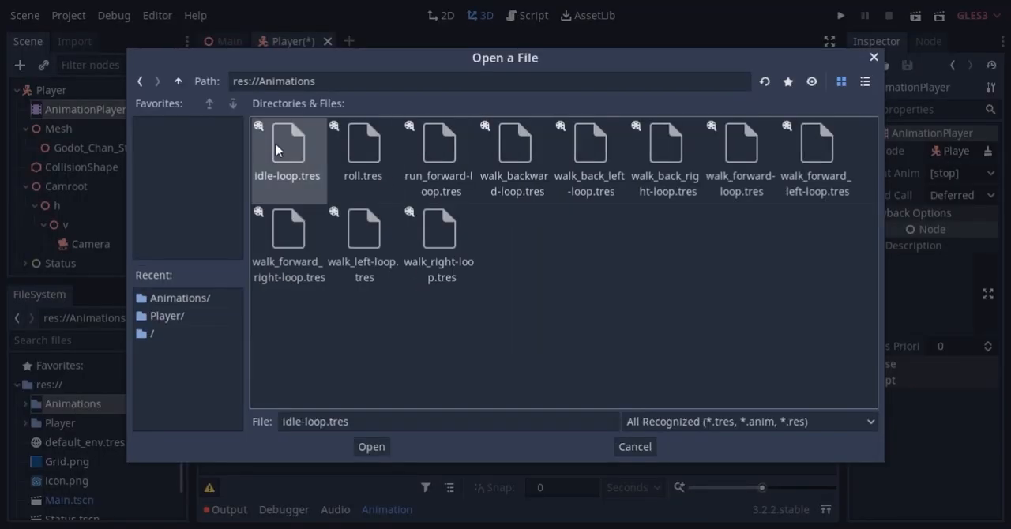
left_click(410, 315)
left_click(421, 295)
double_click(363, 154)
left_click(412, 315)
left_click(421, 295)
double_click(440, 158)
double_click(513, 166)
Load the remaining walk animations into the AnimationPlayer: back-left, back-right, forward, forward-left, forward-right, left and right
left_click(411, 315)
left_click(433, 295)
double_click(589, 166)
left_click(411, 315)
left_click(439, 297)
double_click(666, 165)
left_click(411, 315)
double_click(752, 187)
left_click(412, 315)
left_click(421, 296)
double_click(817, 166)
left_click(412, 316)
left_click(421, 296)
double_click(278, 227)
left_click(412, 315)
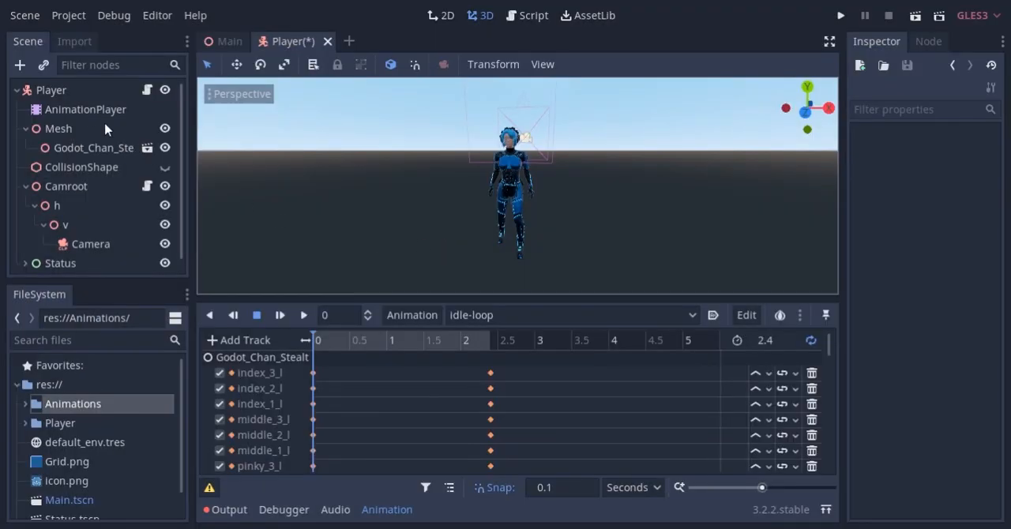
Set the AnimationPlayer's root node to Godot_Chan_Stealth
left_click(85, 111)
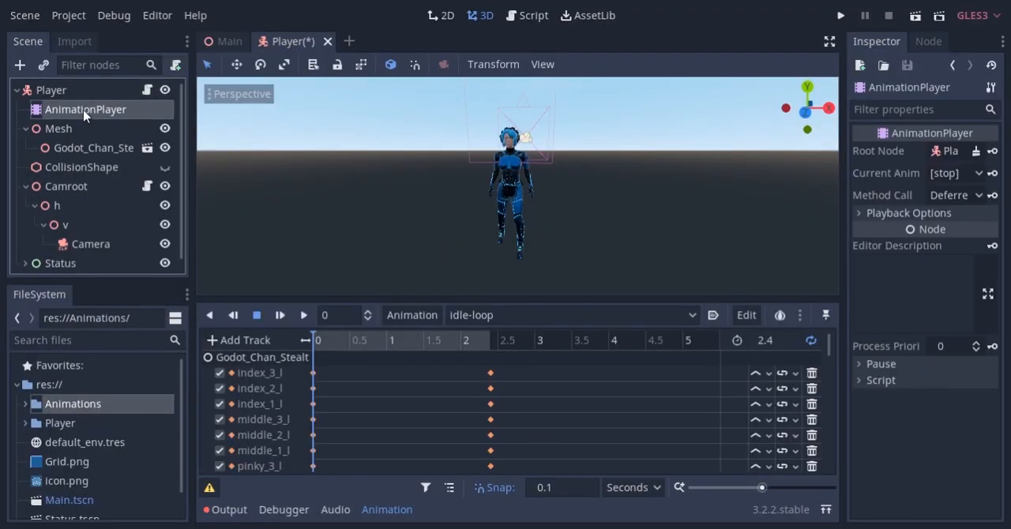
left_click(948, 150)
double_click(226, 164)
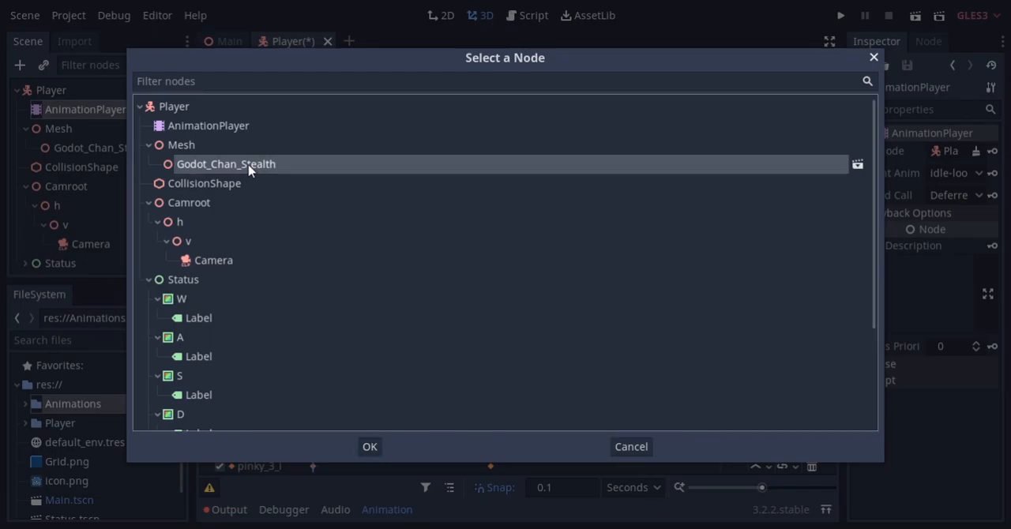
Add an AnimationTree node to Player and place it directly below the AnimationPlayer
left_click(56, 90)
key("ctrl+a")
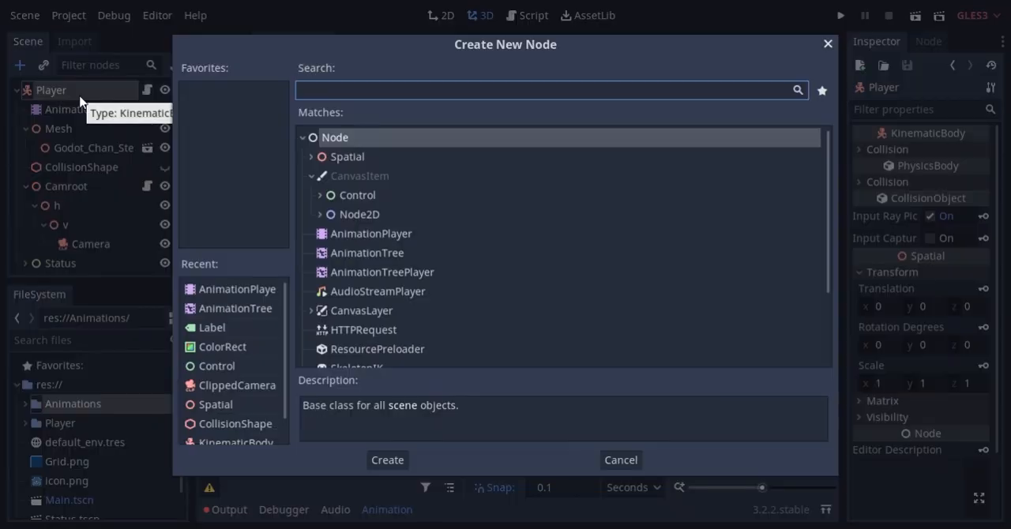
double_click(391, 259)
left_click_drag(84, 255, 126, 120)
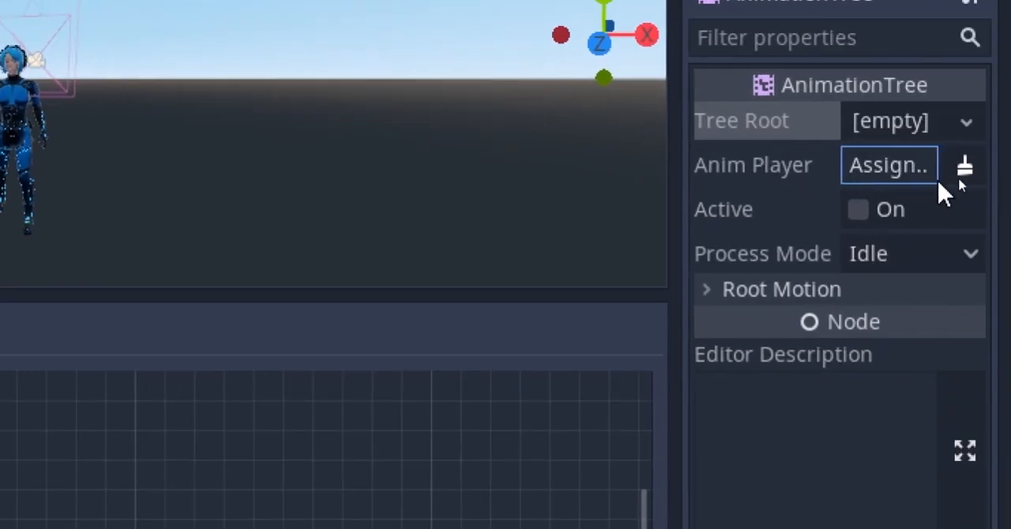
Assign the AnimationPlayer to the AnimationTree, give it a new AnimationNodeBlendTree as tree root, and make it active
left_click(916, 167)
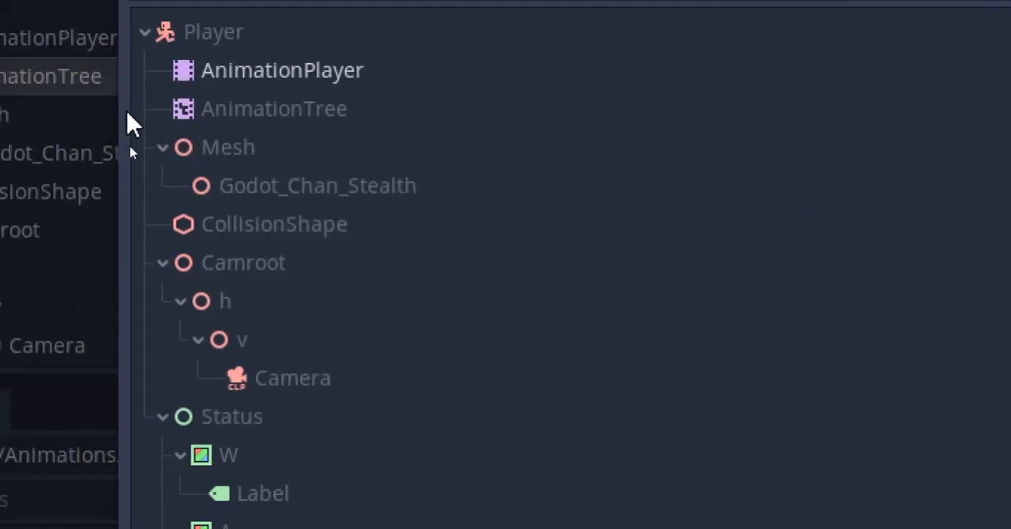
double_click(255, 77)
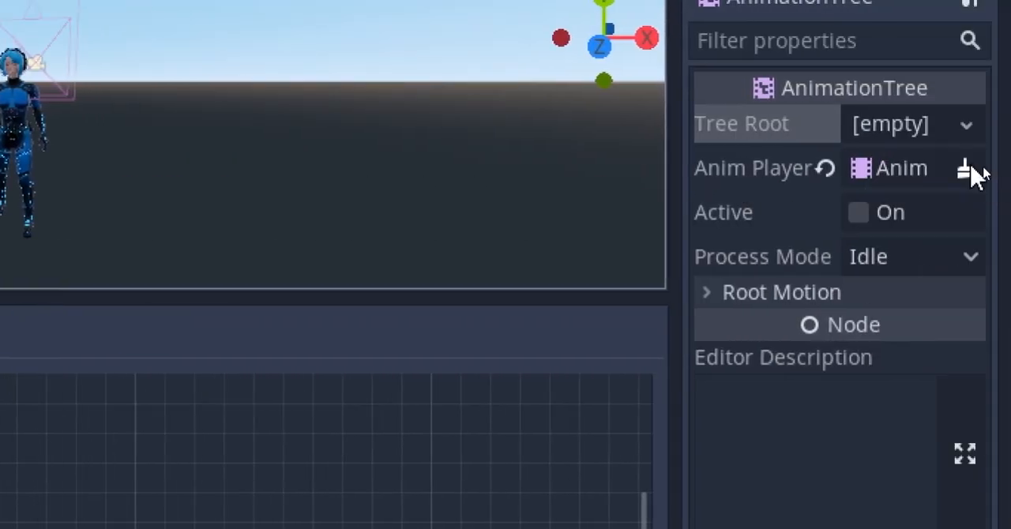
left_click(922, 130)
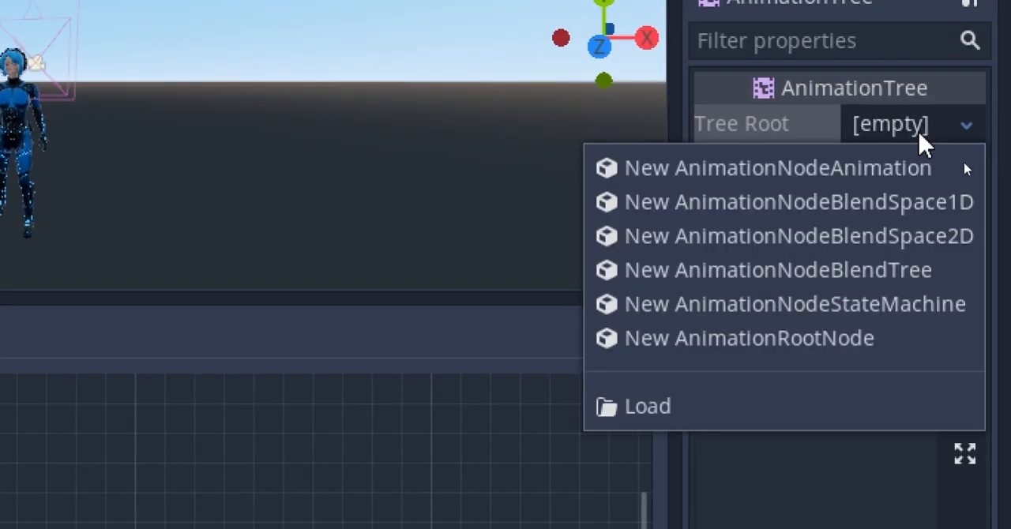
left_click(812, 269)
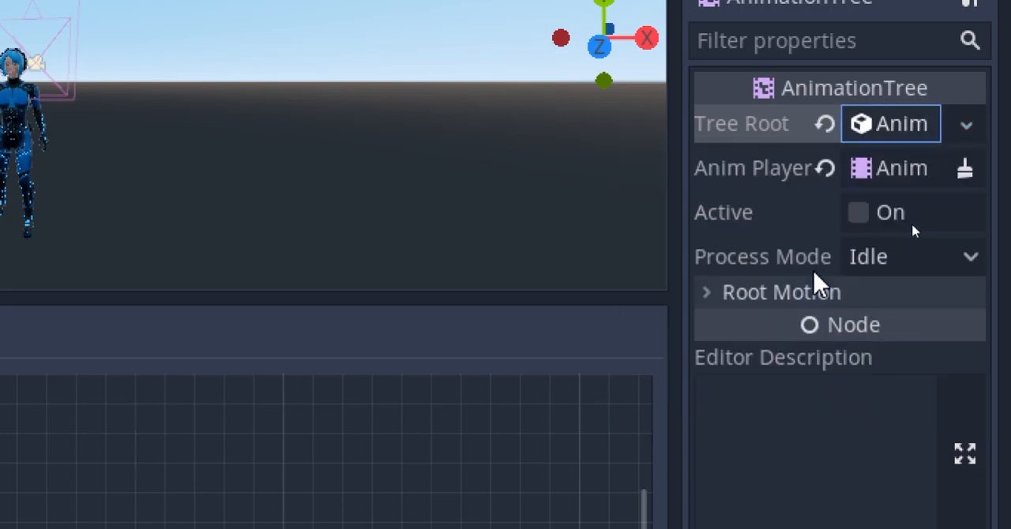
left_click(858, 211)
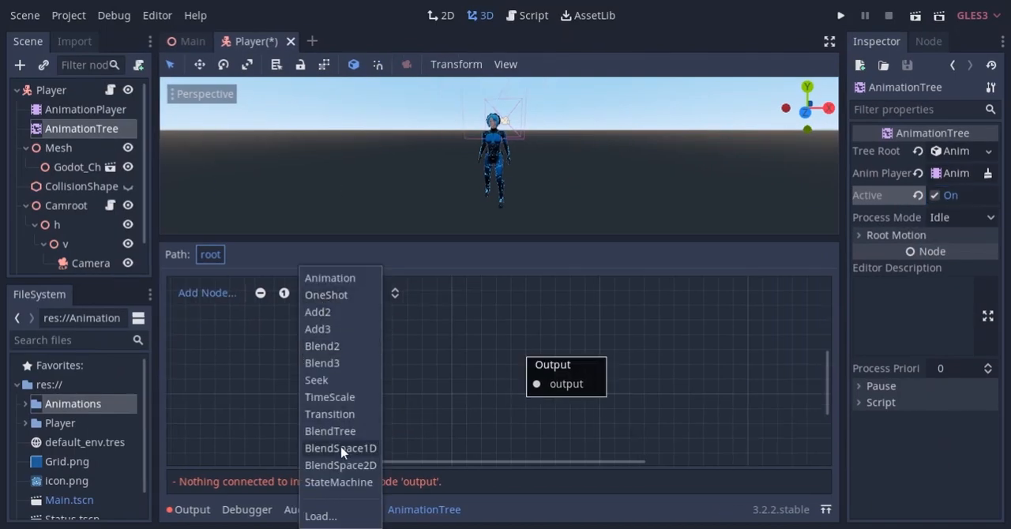
Add a BlendSpace2D node to the blend tree and open its editor
left_click(340, 465)
left_click_drag(353, 369, 357, 353)
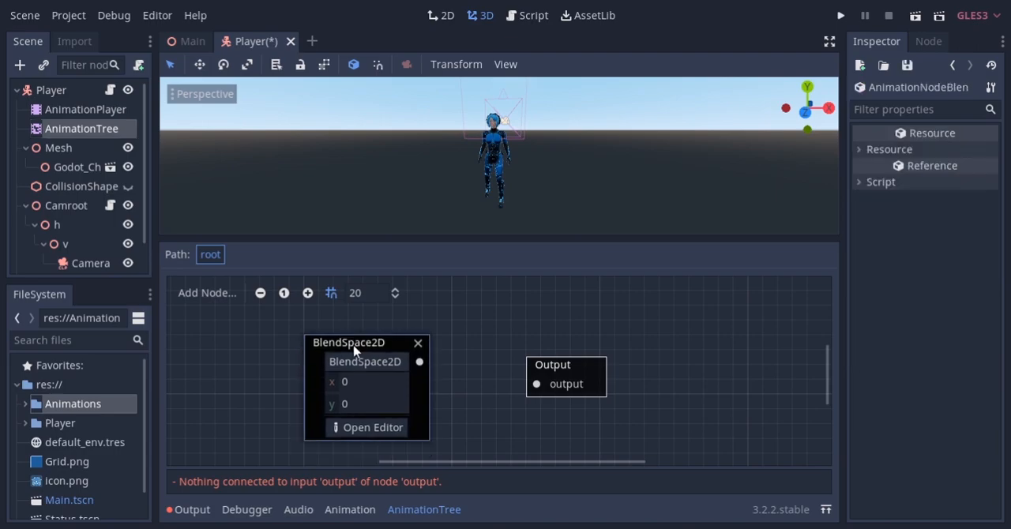
left_click(372, 427)
Place idle-loop at the centre of the blend space, walk_forward-loop at (0, 1) and walk_backward-loop at (0, -1)
right_click(528, 359)
mouse_move(558, 371)
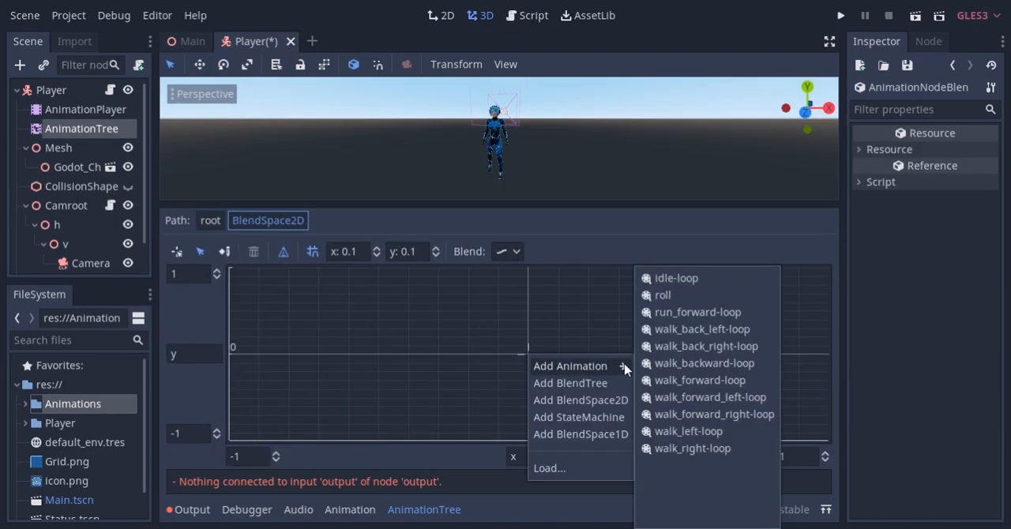
left_click(654, 288)
right_click(528, 274)
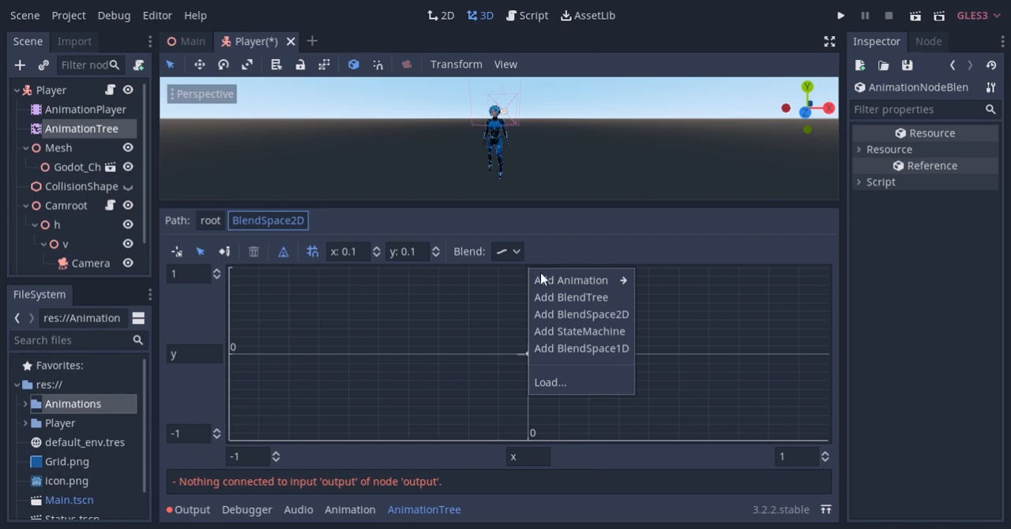
mouse_move(612, 283)
left_click(701, 430)
right_click(535, 435)
mouse_move(564, 413)
left_click(680, 364)
Add walk_right-loop at (1, 0) and walk_left-loop at (-1, 0) in the blend space
right_click(828, 359)
mouse_move(832, 364)
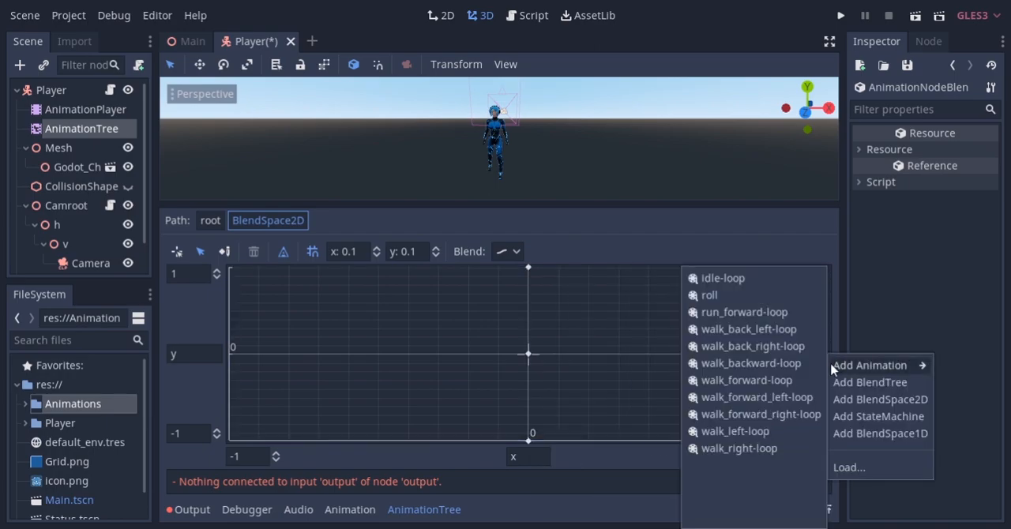
left_click(760, 430)
right_click(230, 355)
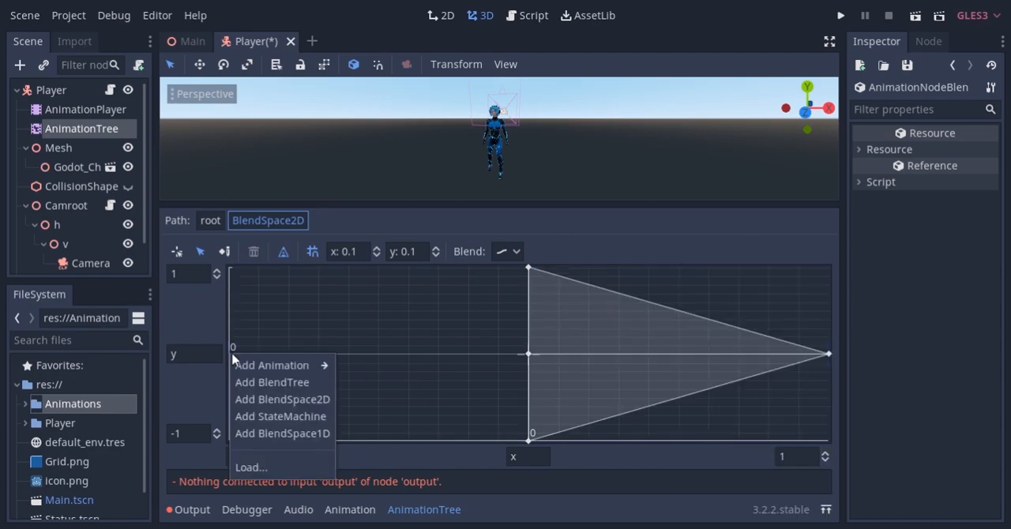
mouse_move(309, 361)
left_click(402, 433)
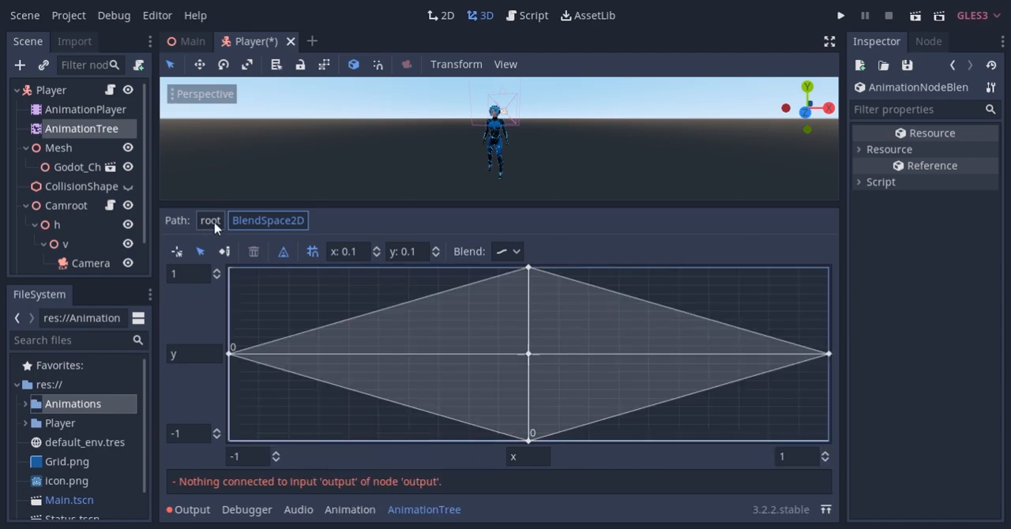
Connect the BlendSpace2D node to the Output node and reopen the blend space for editing
left_click(214, 225)
left_click_drag(418, 359, 535, 384)
left_click(387, 425)
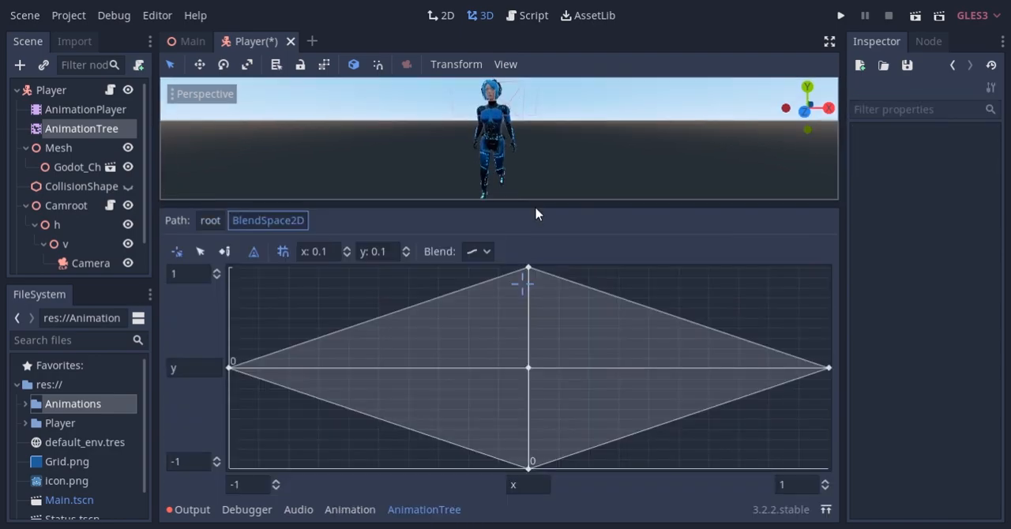
Enlarge the character preview and examine how the walk animations blend at different positions in the blend space
left_click_drag(533, 204, 532, 235)
left_click_drag(528, 308, 327, 378)
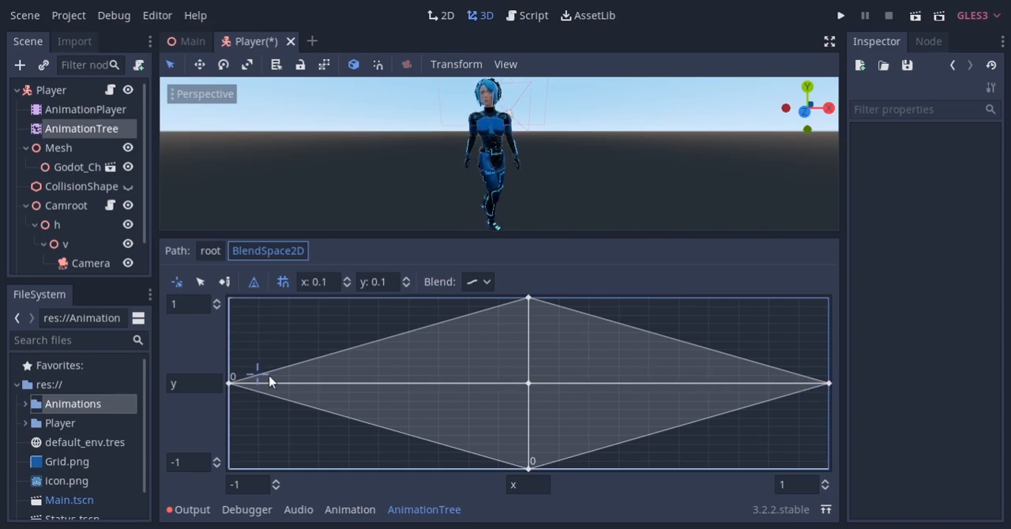
mouse_move(800, 305)
left_mouse_down()
mouse_move(835, 505)
mouse_move(819, 467)
mouse_move(493, 308)
left_mouse_up()
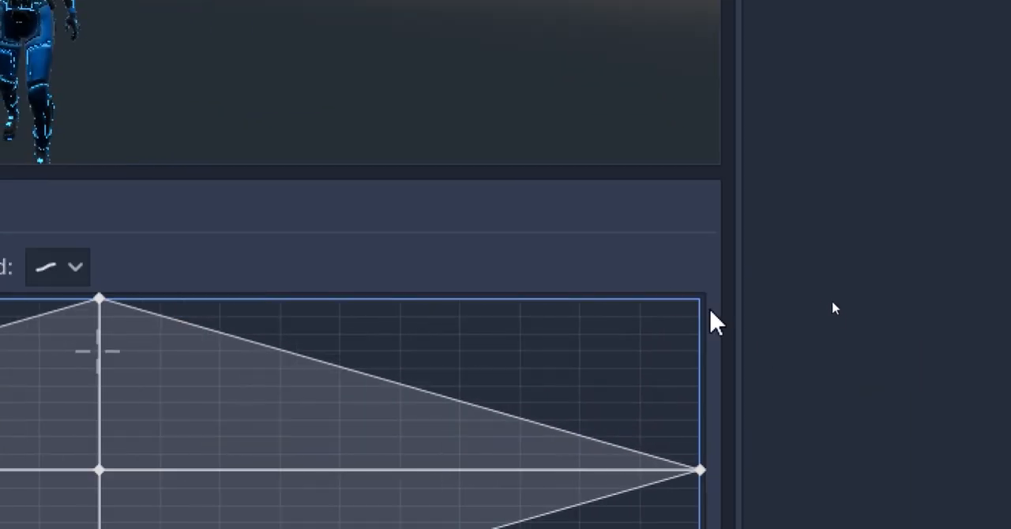
Add walk_forward_right-loop at (1, 1) and walk_back_right-loop at (1, -1) in the blend space
right_click(827, 302)
mouse_move(834, 314)
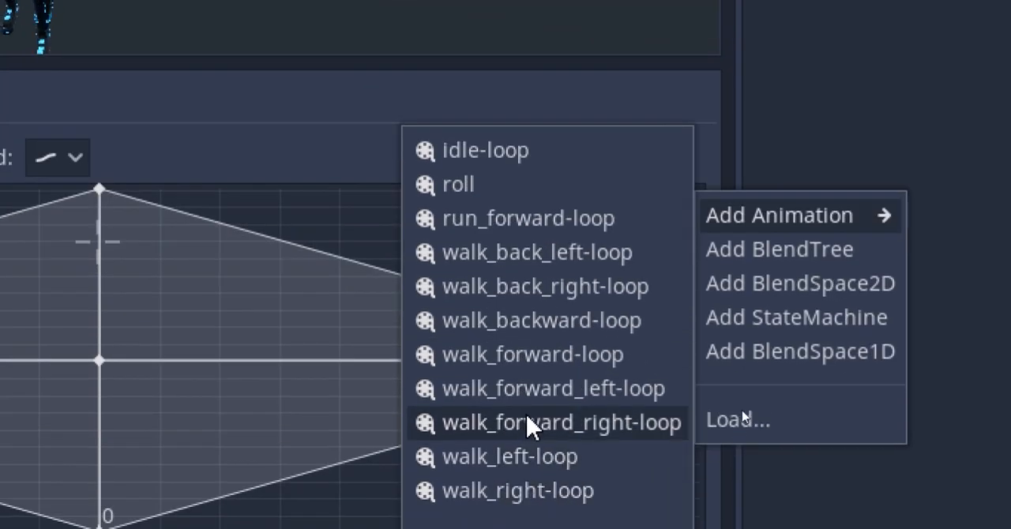
left_click(544, 425)
right_click(697, 360)
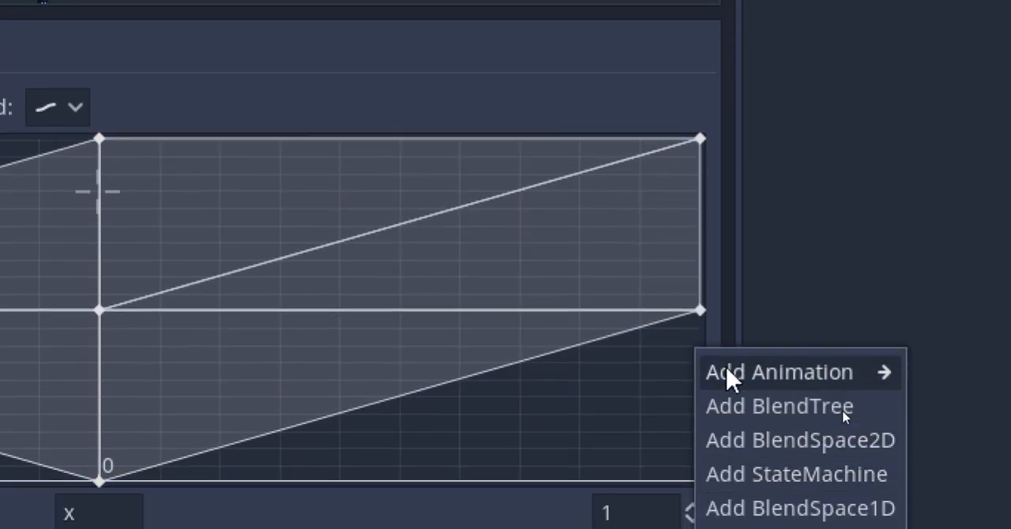
mouse_move(727, 389)
left_click(609, 237)
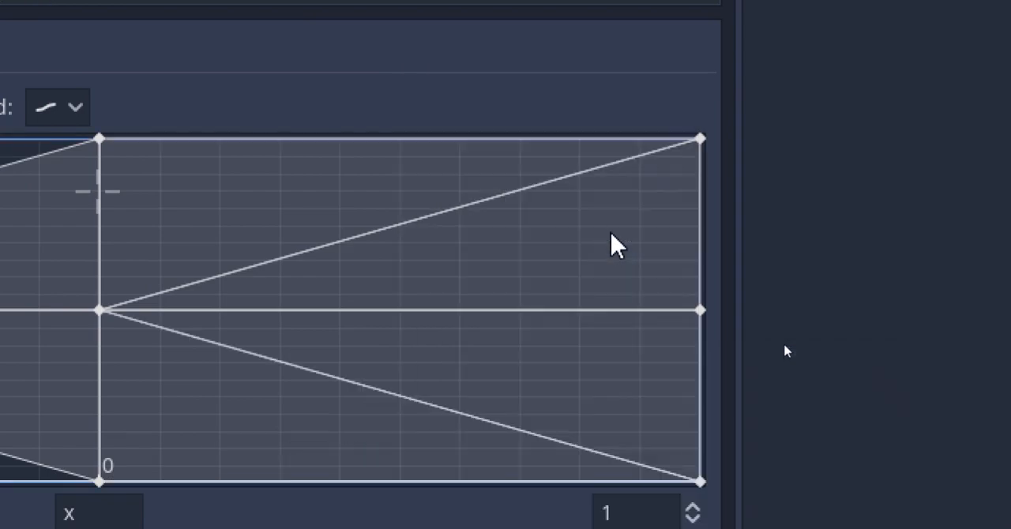
Add walk_forward_left-loop at (-1, 1) and walk_back_left-loop at (-1, -1) in the blend space
right_click(128, 147)
mouse_move(214, 169)
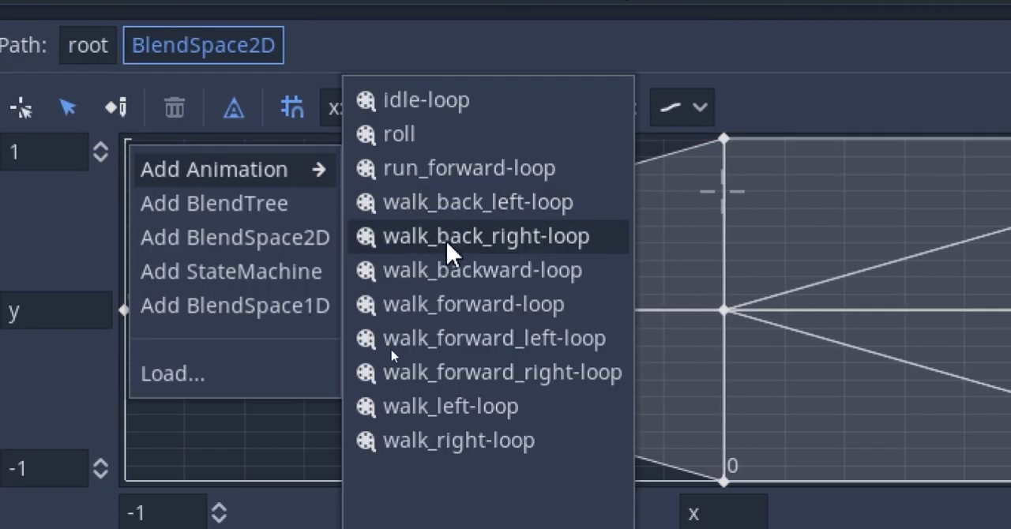
left_click(515, 336)
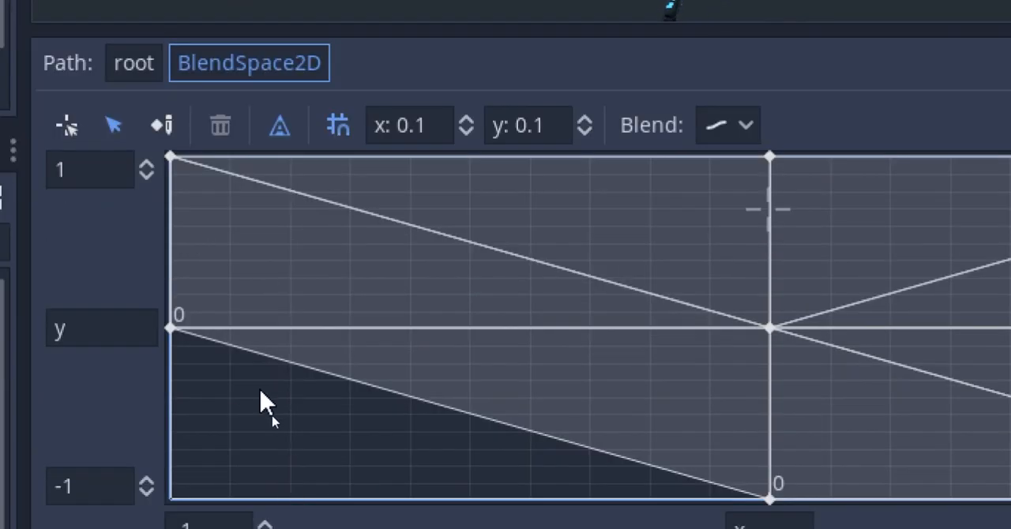
right_click(177, 469)
mouse_move(251, 486)
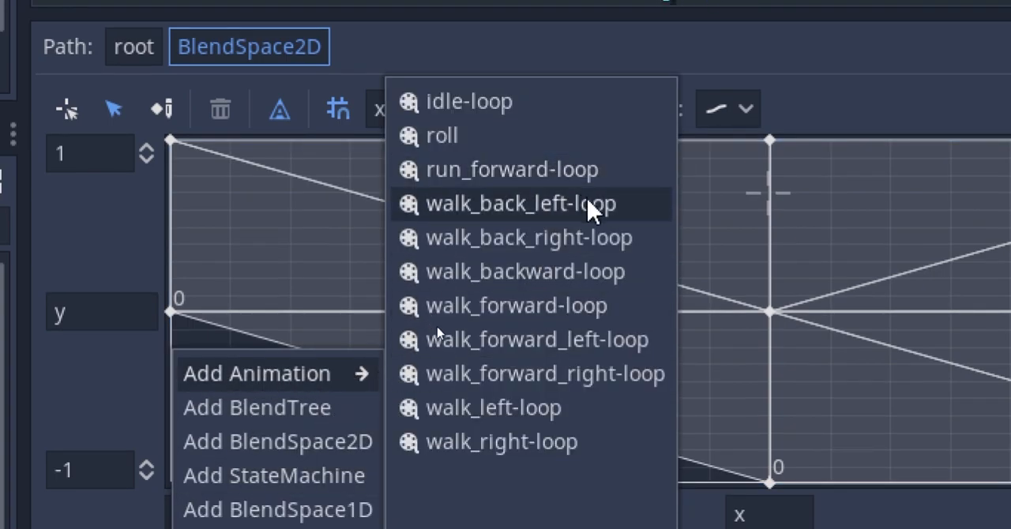
left_click(588, 207)
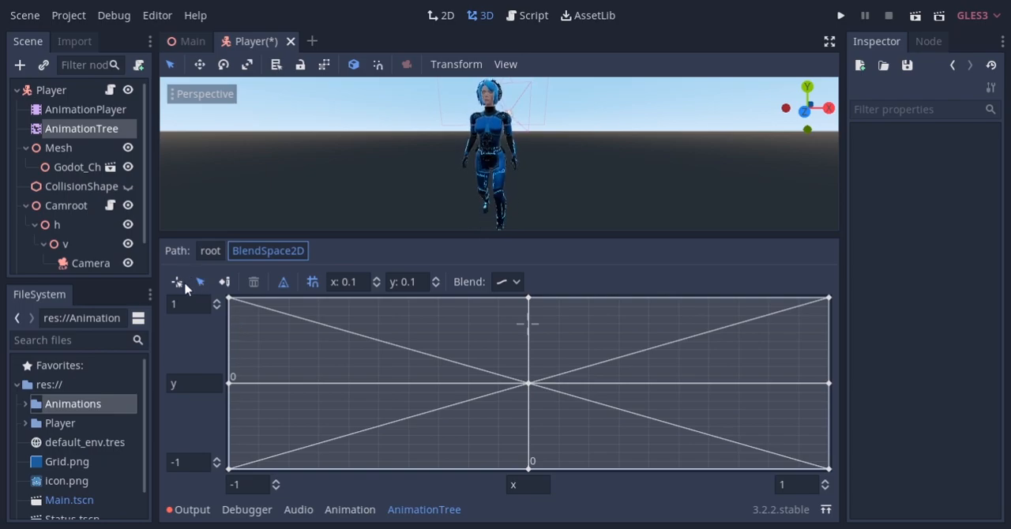
Preview the blend across the completed blend space and return the blend position to the centre
left_click(180, 283)
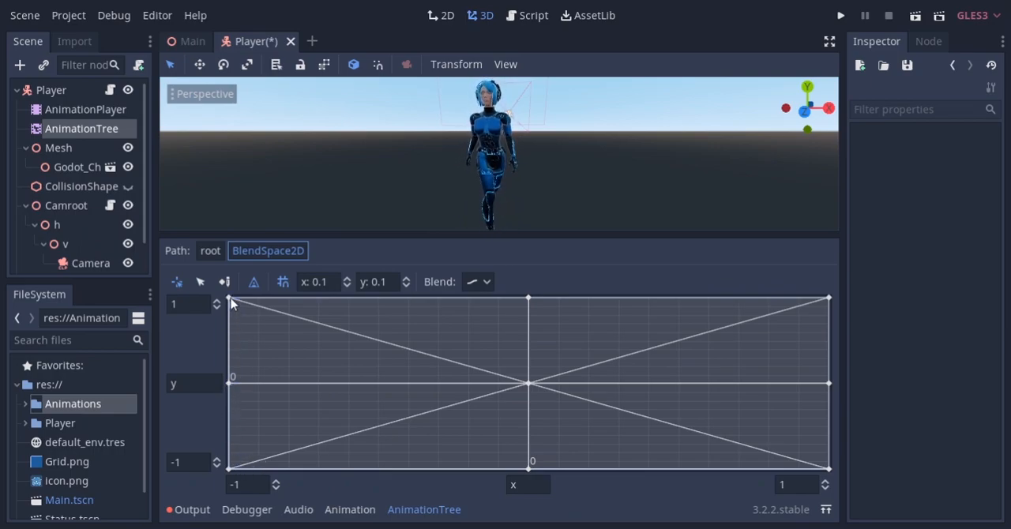
left_click(532, 301)
left_click(525, 385)
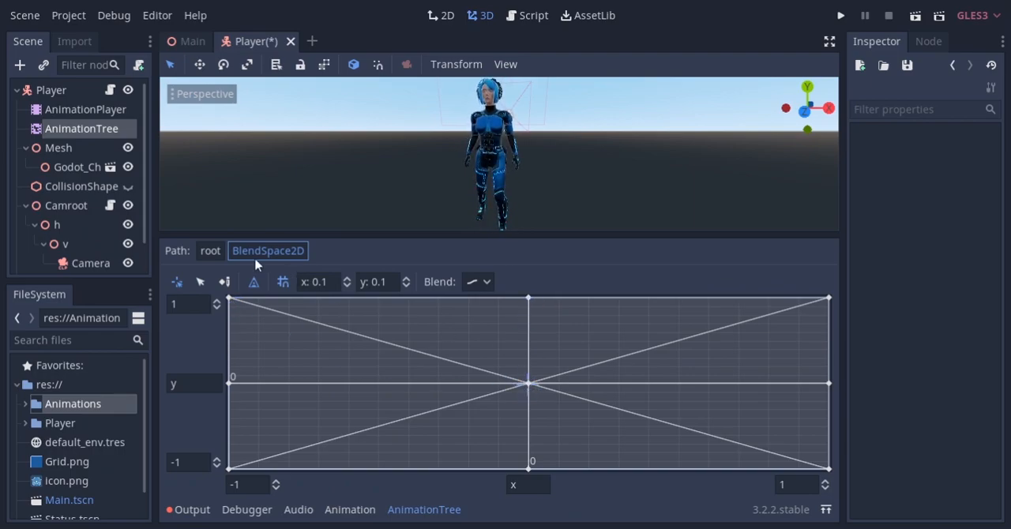
Rename the BlendSpace2D node in the root blend tree to strafe
left_click(212, 253)
double_click(384, 392)
type("strafe")
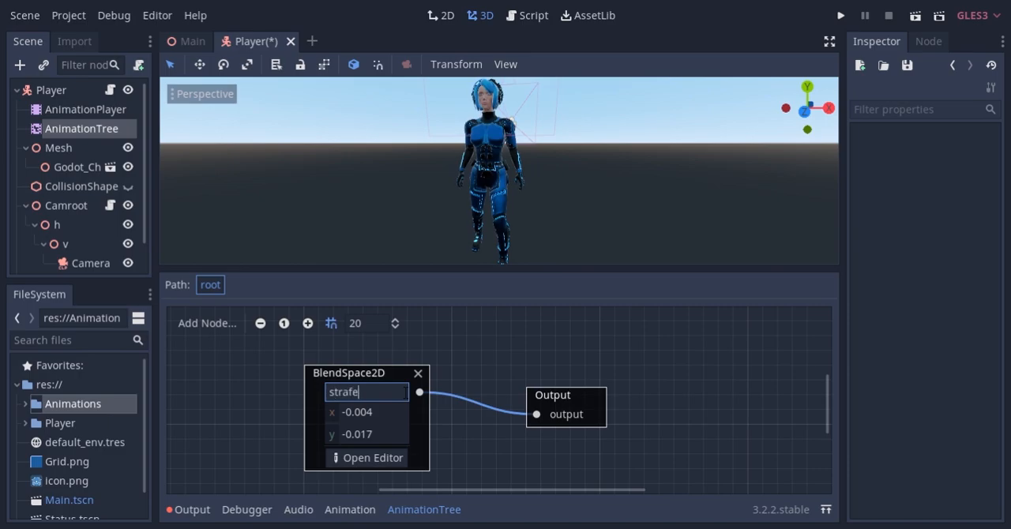
Inspect the strafe blend position property path in the AnimationTree's parameters
left_click(110, 129)
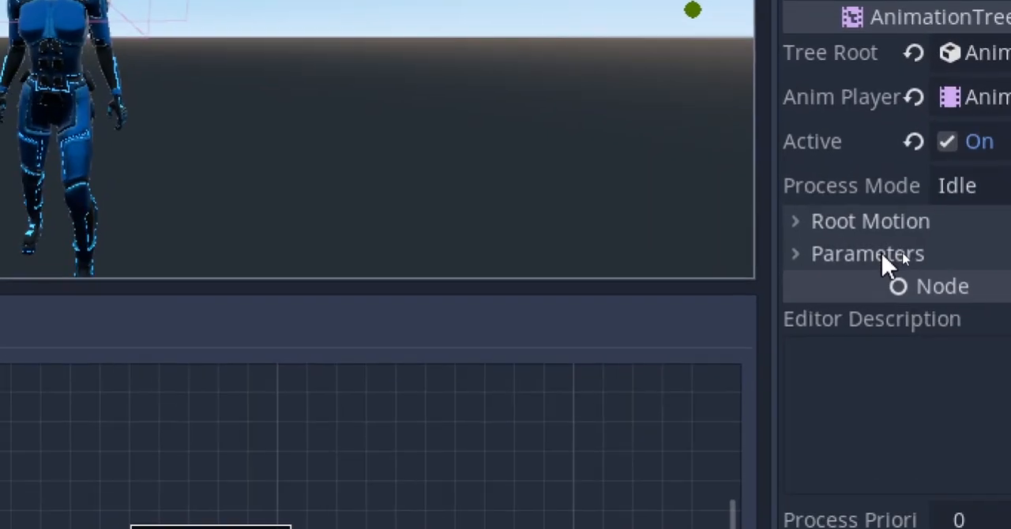
left_click(882, 258)
left_click(760, 289)
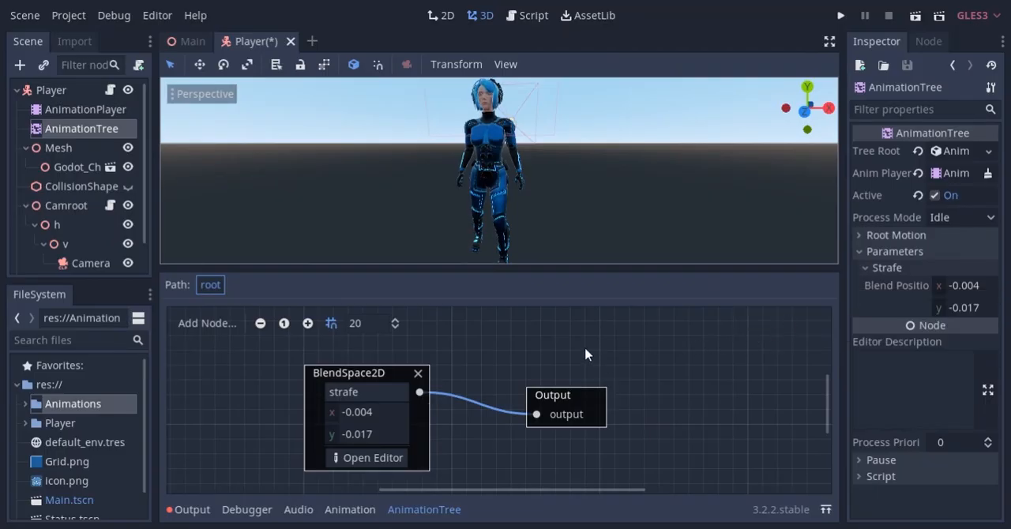
Add a TimeScale node, wire it between the strafe node and Output, and move Output farther away for space
left_click(734, 368)
right_click(495, 411)
left_click(501, 402)
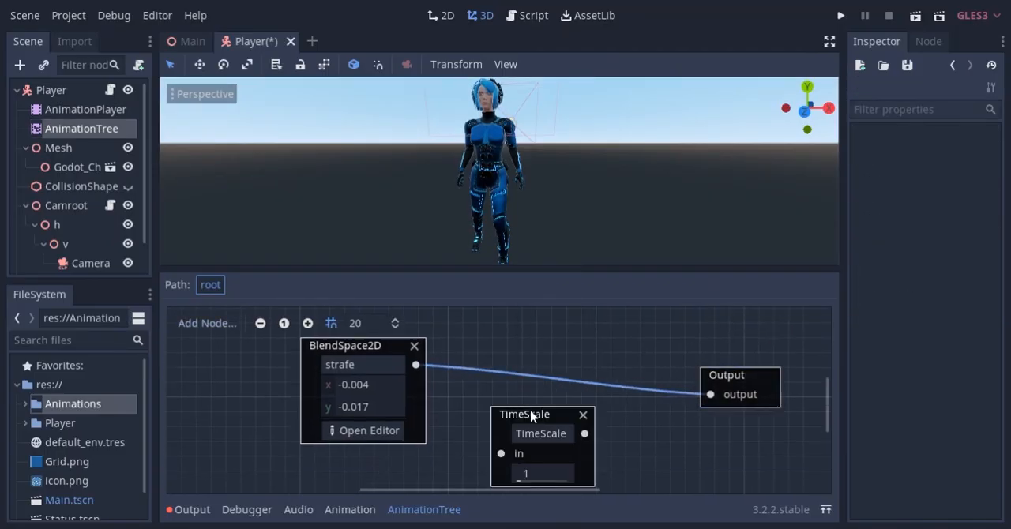
left_click_drag(530, 411, 528, 393)
left_click_drag(708, 398, 592, 403)
middle_click_drag(665, 398, 612, 368)
left_click_drag(685, 368, 672, 440)
middle_click_drag(598, 376, 556, 334)
left_click_drag(644, 387, 729, 387)
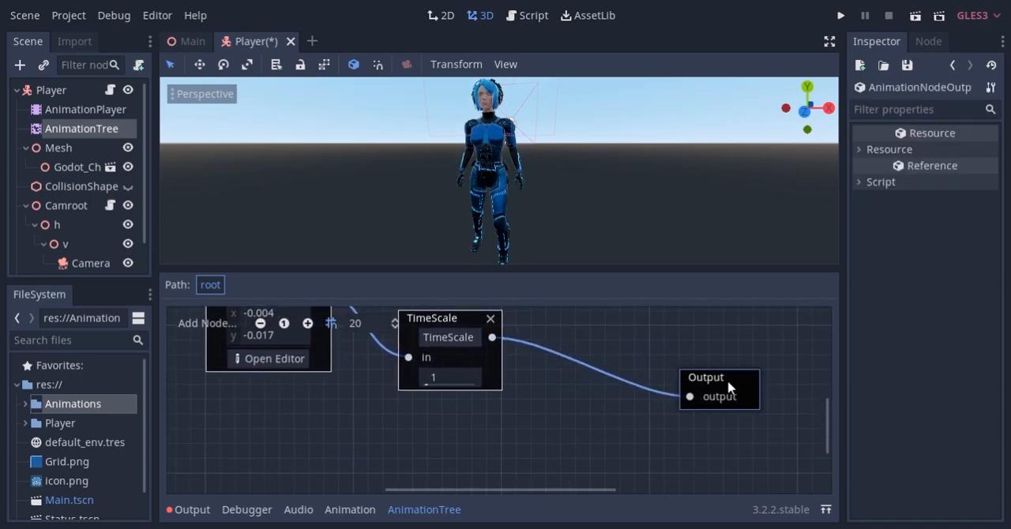
Add a Transition node to the blend tree and position it between the TimeScale and Output nodes
right_click(455, 437)
left_click(491, 415)
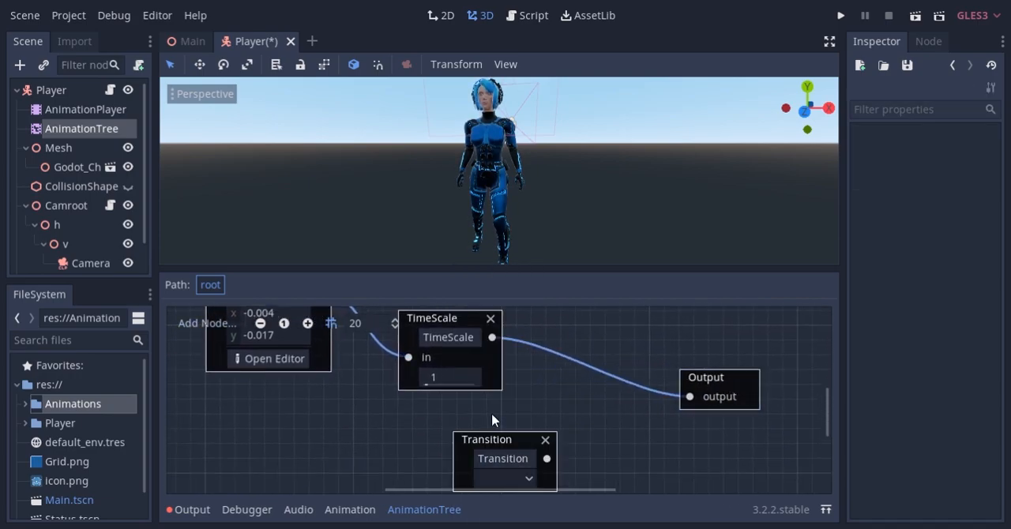
left_click_drag(504, 440, 589, 401)
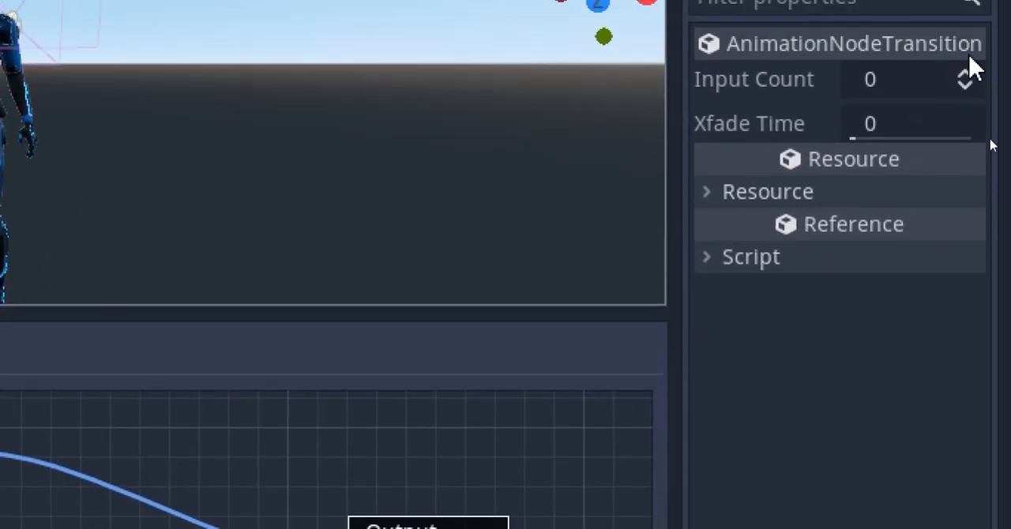
Give the Transition node two inputs and name them aiming and not_aiming
left_click(965, 75)
left_click(965, 74)
left_click(948, 197)
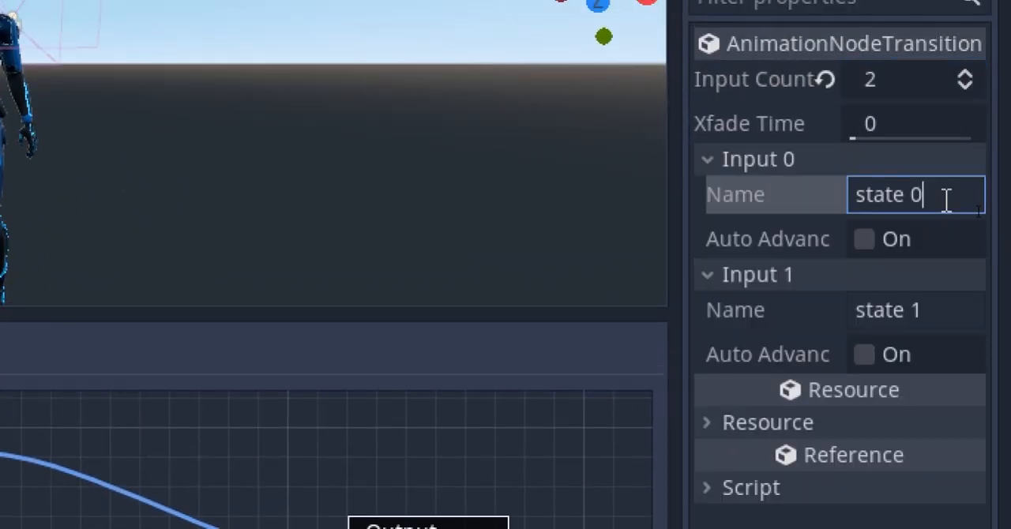
type("aiming")
key("Return")
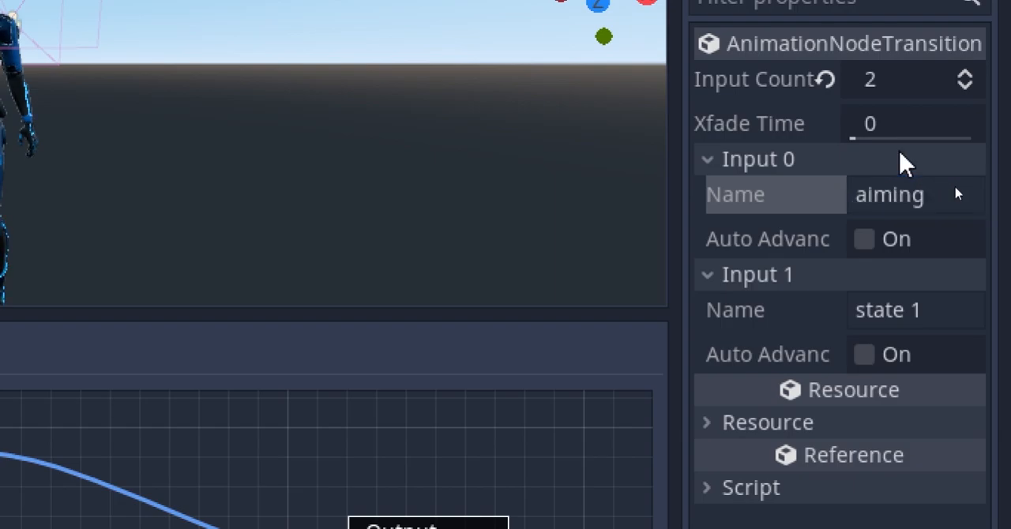
left_click(950, 312)
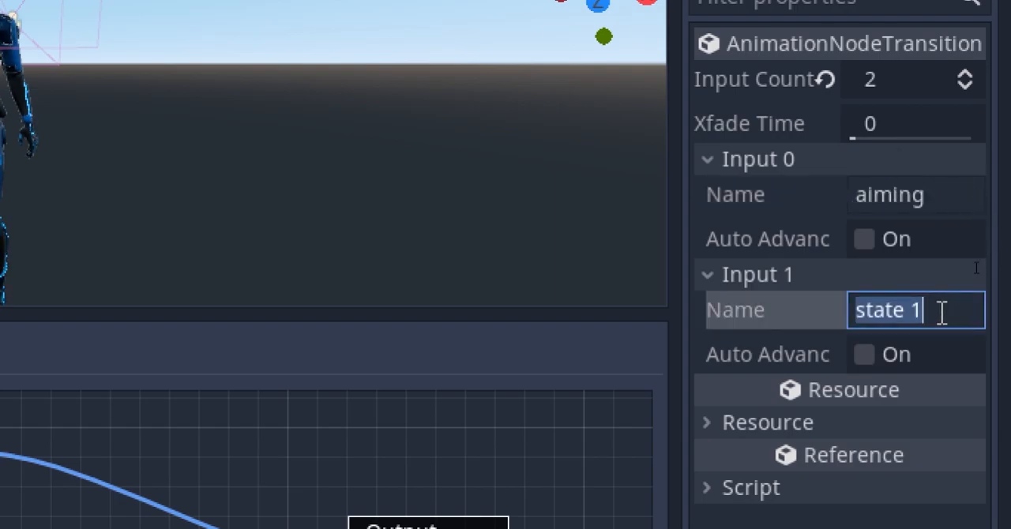
type("not_aiming")
key("Return")
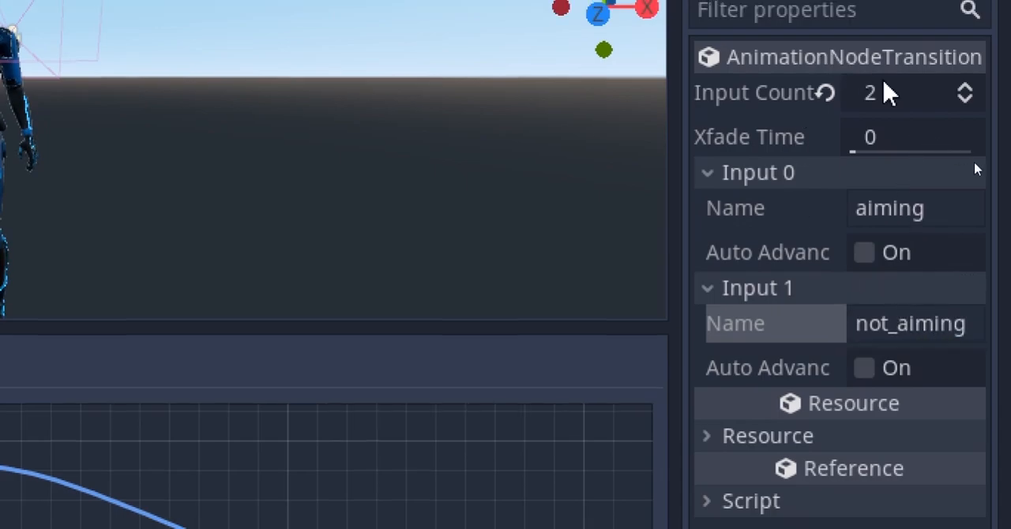
Set the Transition node's Xfade Time to 0.1 and rename the node aim_transition
left_click(952, 123)
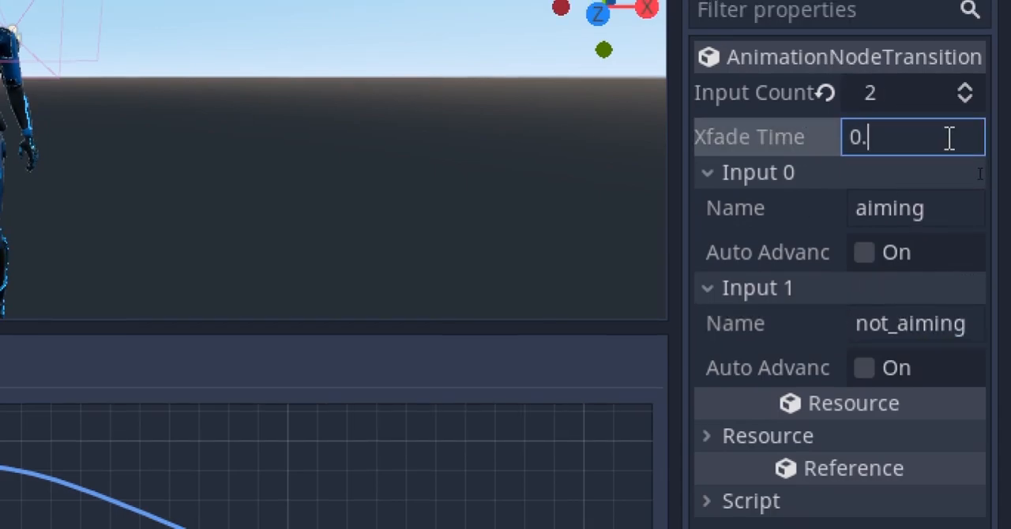
type("0.1")
key("Return")
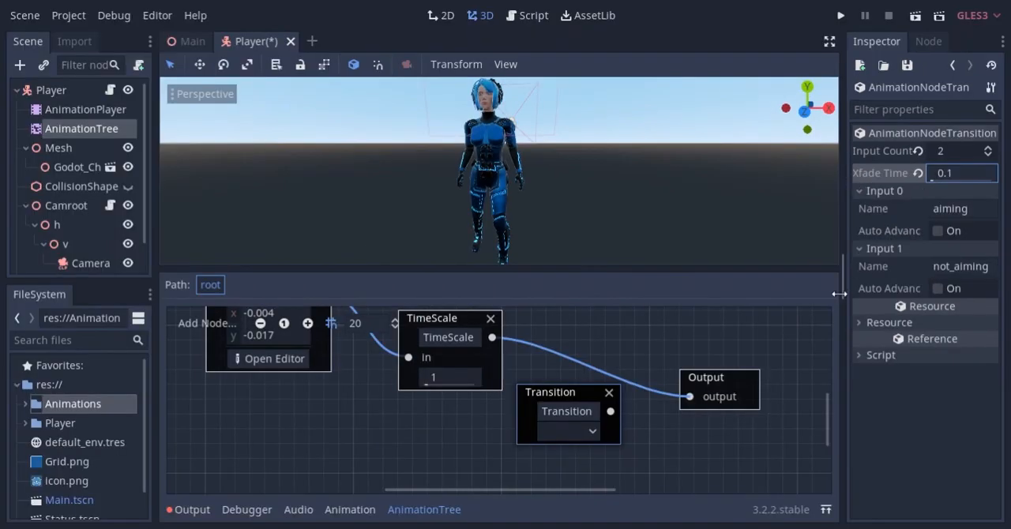
double_click(569, 411)
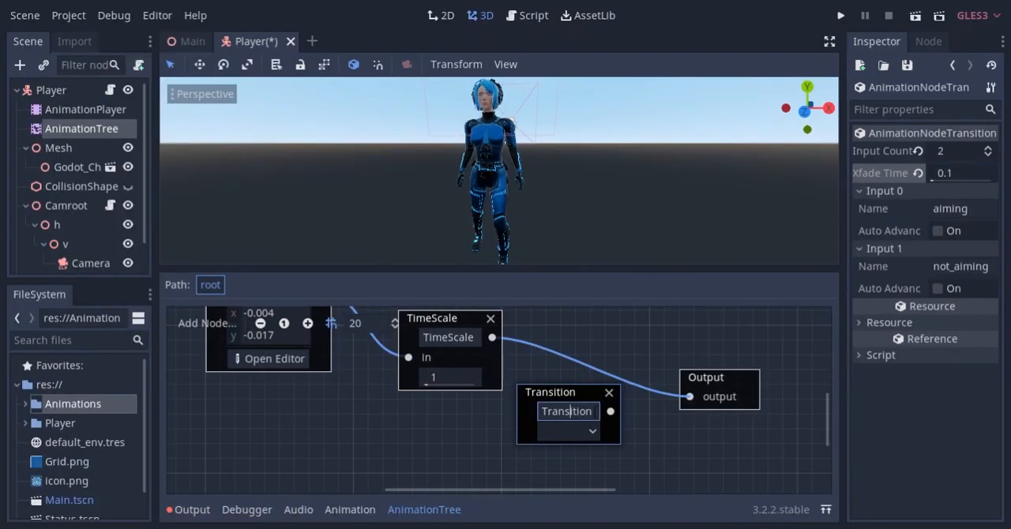
type("aim_transition")
key("Return")
Wire the strafe TimeScale into aim_transition's aiming input and aim_transition into Output, spacing out the nodes
left_click_drag(689, 396, 527, 431)
left_click_drag(563, 396, 578, 381)
left_click_drag(645, 396, 689, 398)
left_click_drag(707, 386, 766, 416)
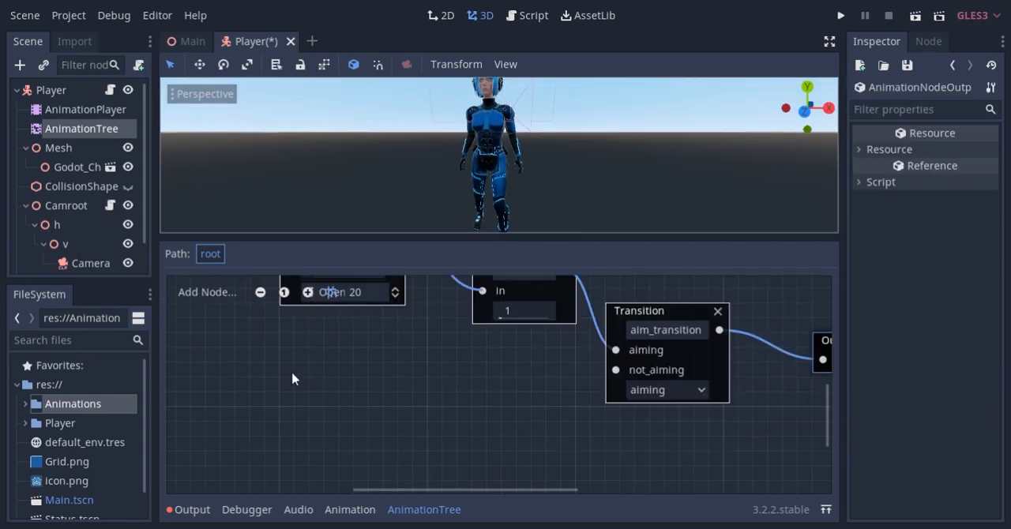
Add an Animation node to the blend tree and assign it the idle-loop animation
right_click(269, 330)
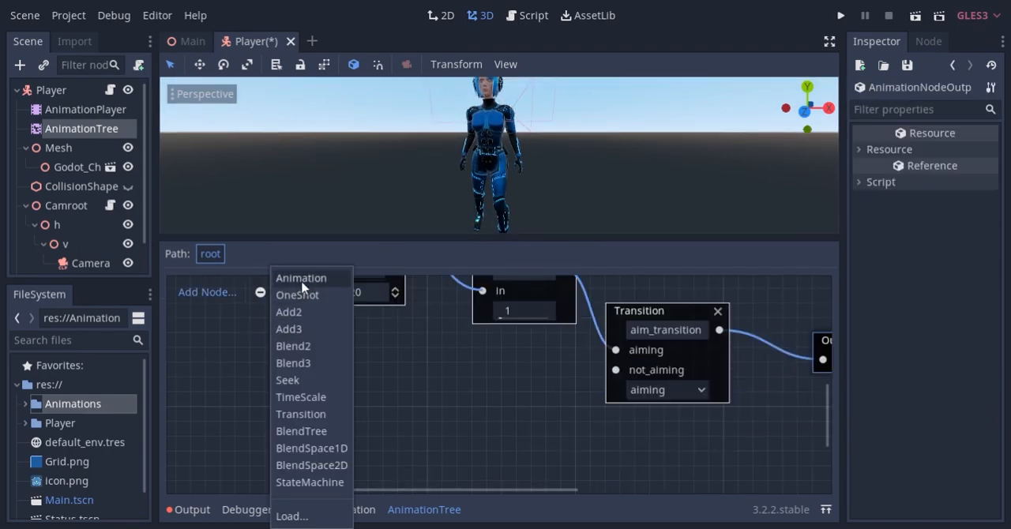
left_click(303, 281)
left_click(333, 352)
middle_click_drag(284, 413, 347, 362)
left_click(333, 352)
Add a second Animation node with the walk_forward-loop animation and place it below the idle node
right_click(329, 380)
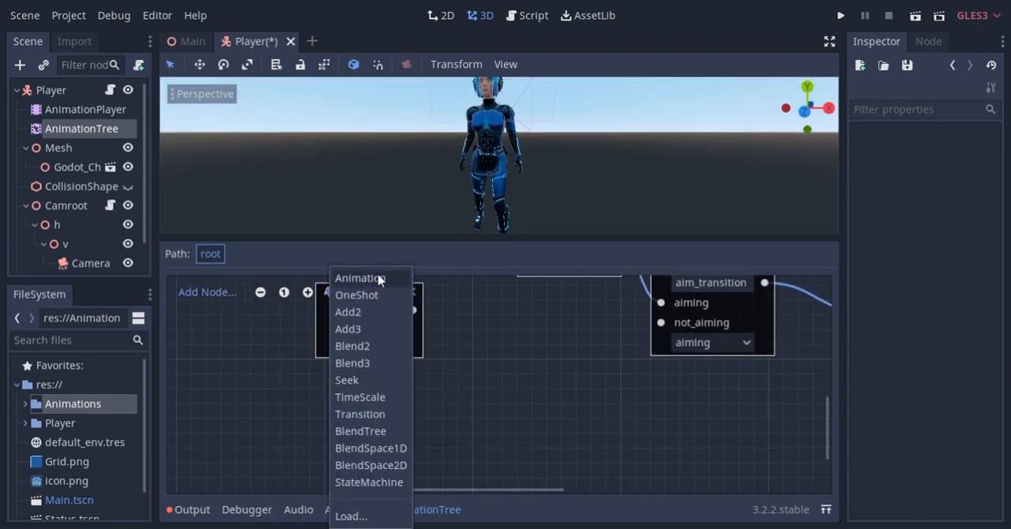
left_click(379, 277)
left_click(386, 431)
left_click(422, 453)
left_click_drag(380, 393, 242, 373)
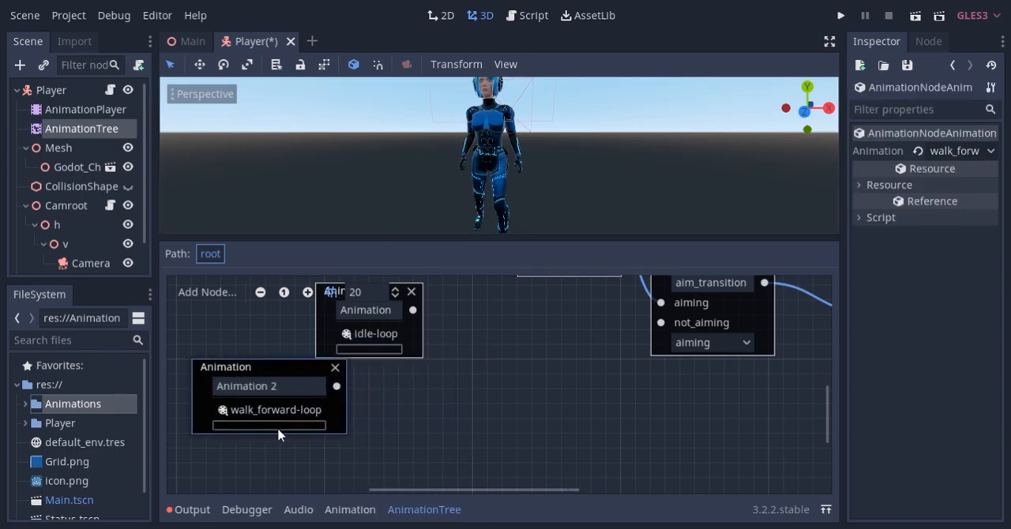
Add a third Animation node with the run_forward-loop animation and place it below the walk node
middle_click_drag(271, 452, 286, 438)
right_click(285, 439)
left_click(330, 274)
left_click_drag(324, 445, 276, 428)
scroll(278, 433, "down", 2)
left_click(299, 417)
left_click(310, 380)
middle_click_drag(365, 408, 331, 470)
left_click_drag(319, 433, 306, 427)
Add two TimeScale nodes and wire the walk and run Animation nodes into them
left_click_drag(437, 237, 440, 192)
middle_click_drag(368, 338, 397, 364)
right_click(440, 351)
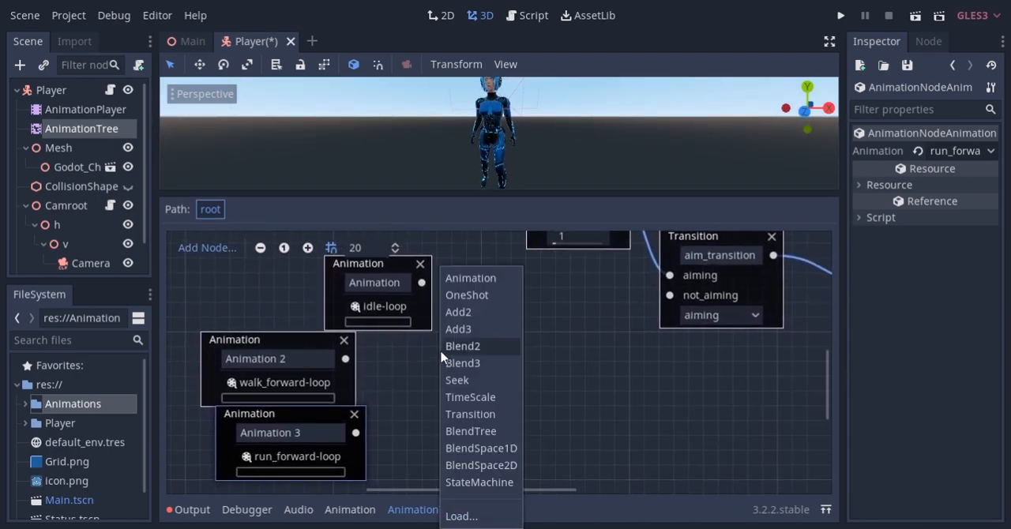
left_click(467, 395)
left_click_drag(345, 359, 418, 378)
right_click(458, 417)
left_click(478, 395)
left_click_drag(480, 424, 416, 447)
Rename the two new TimeScale nodes walk_scale and run_scale, and space the run nodes below the walk nodes
left_click(476, 353)
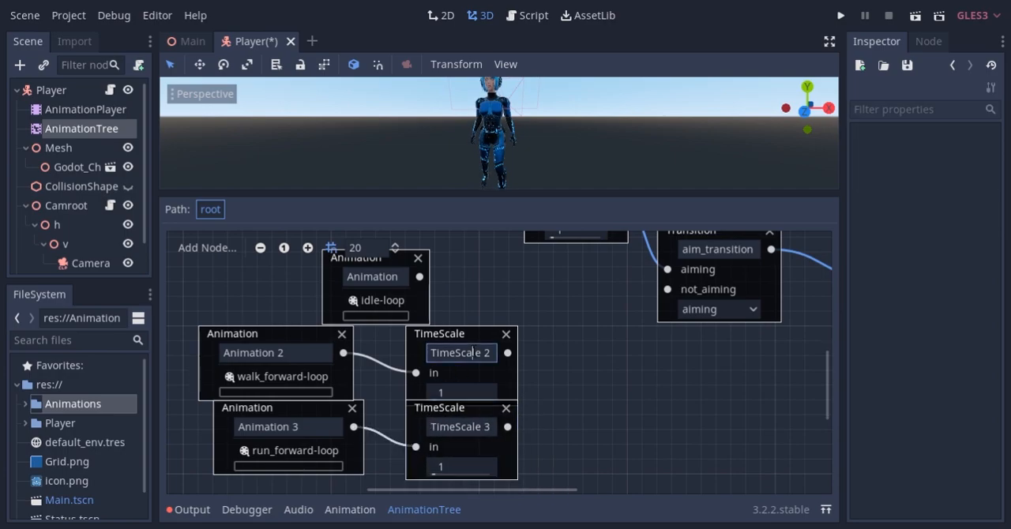
type("walk_scale")
key("Return")
double_click(466, 427)
type("run_scale")
left_click(468, 446)
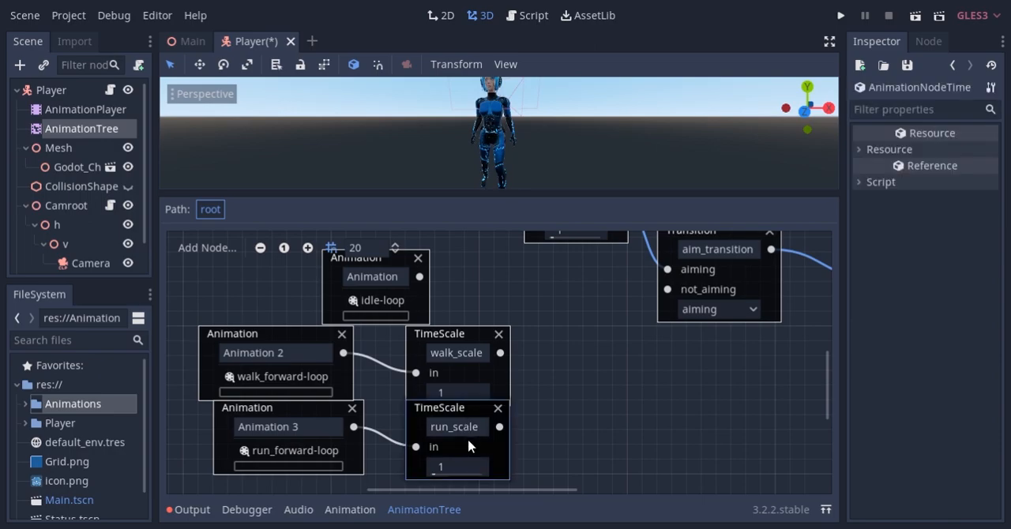
left_click_drag(458, 413, 452, 426)
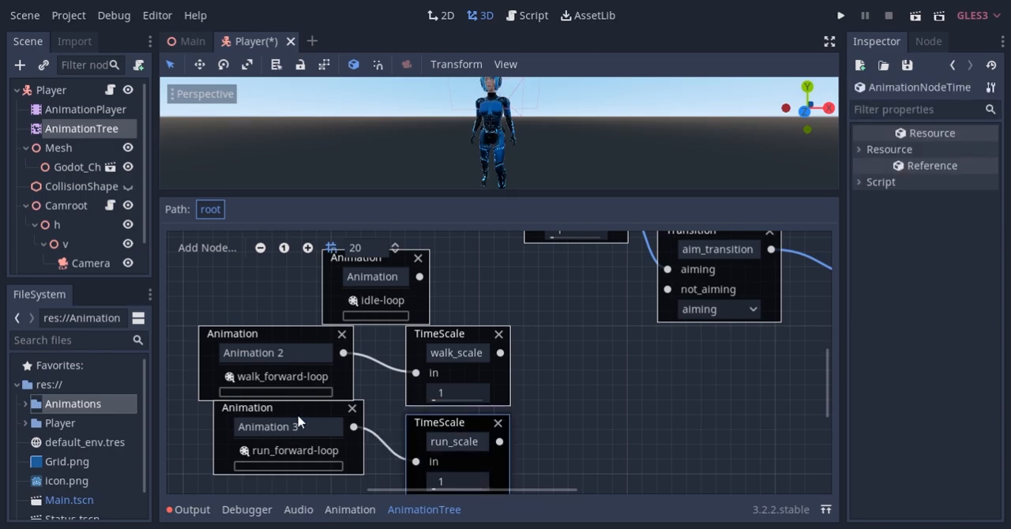
left_click_drag(299, 420, 300, 427)
Add a Blend3 node taking idle in -blend, walk_scale in in and run_scale in +blend, feeding aim_transition's not_aiming input
right_click(534, 269)
left_click(556, 363)
left_click_drag(486, 281, 535, 385)
middle_click_drag(629, 382, 588, 407)
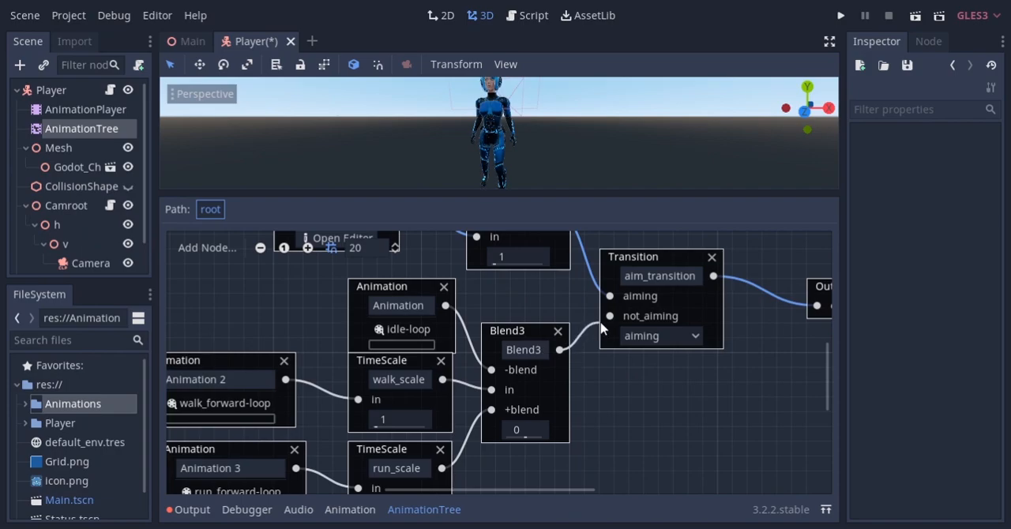
Switch aim_transition to not_aiming and preview the movement blend by varying the Blend3 amount
left_click(656, 337)
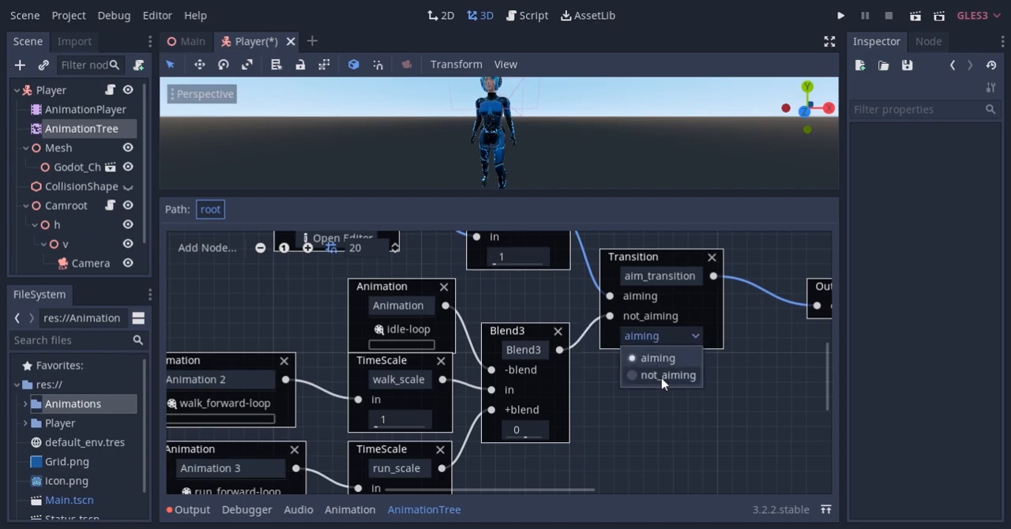
left_click(660, 375)
middle_click_drag(717, 368, 639, 392)
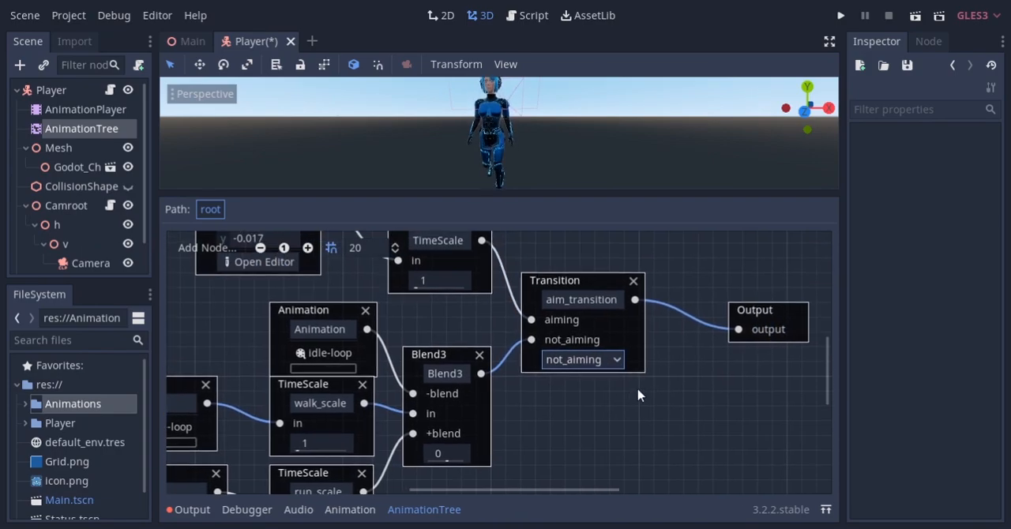
left_click_drag(583, 198, 587, 274)
middle_click_drag(412, 415, 501, 321)
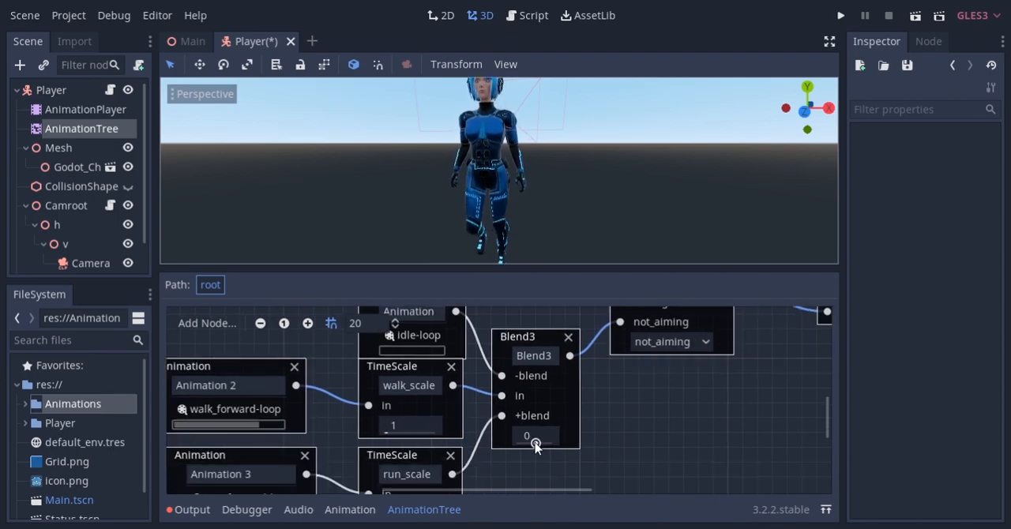
mouse_move(535, 445)
left_mouse_down()
mouse_move(515, 445)
mouse_move(553, 444)
left_mouse_up()
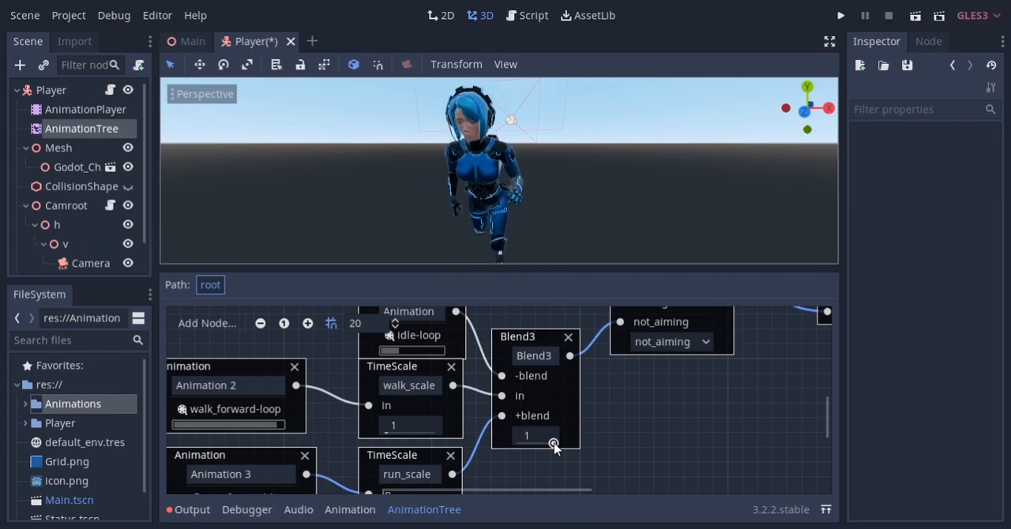
left_click_drag(554, 444, 521, 444)
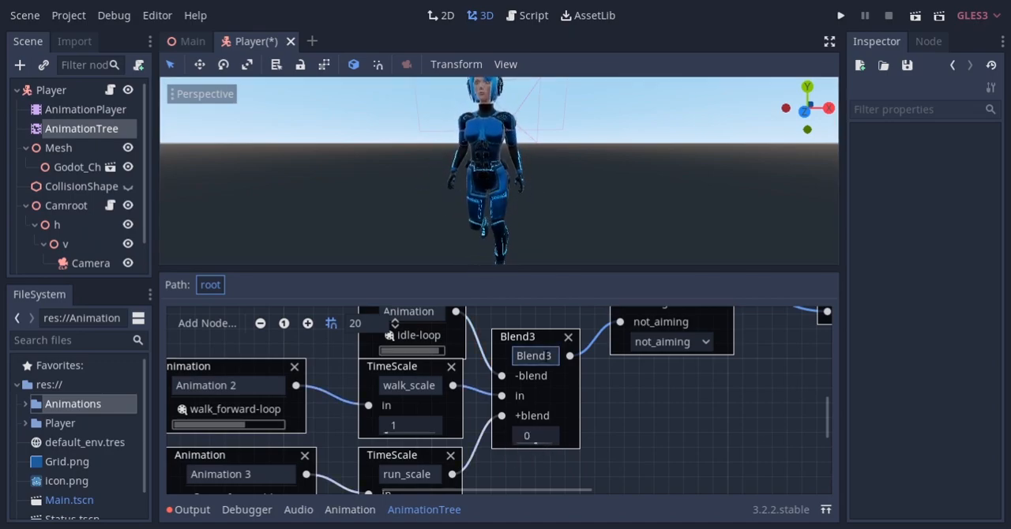
Rename the Blend3 node iwr_blend
double_click(534, 356)
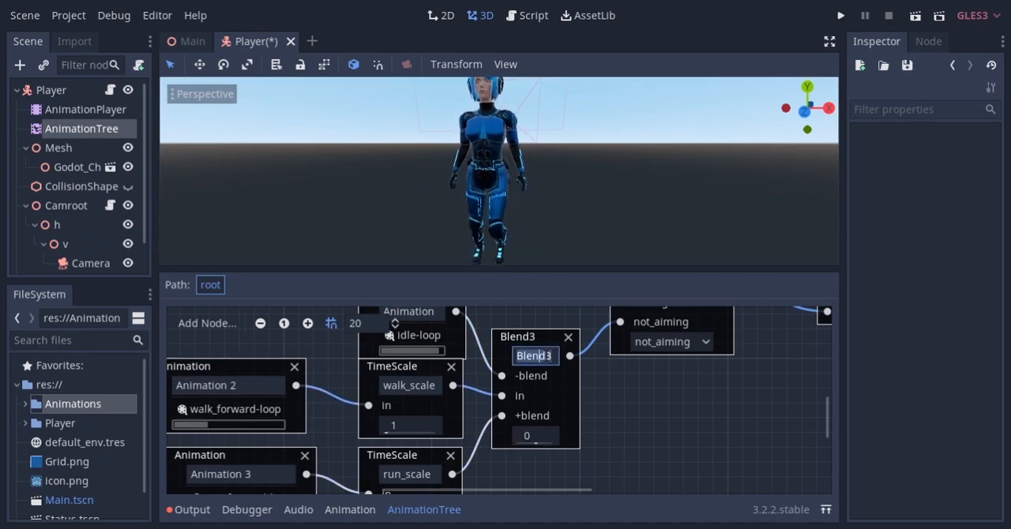
key("BackSpace")
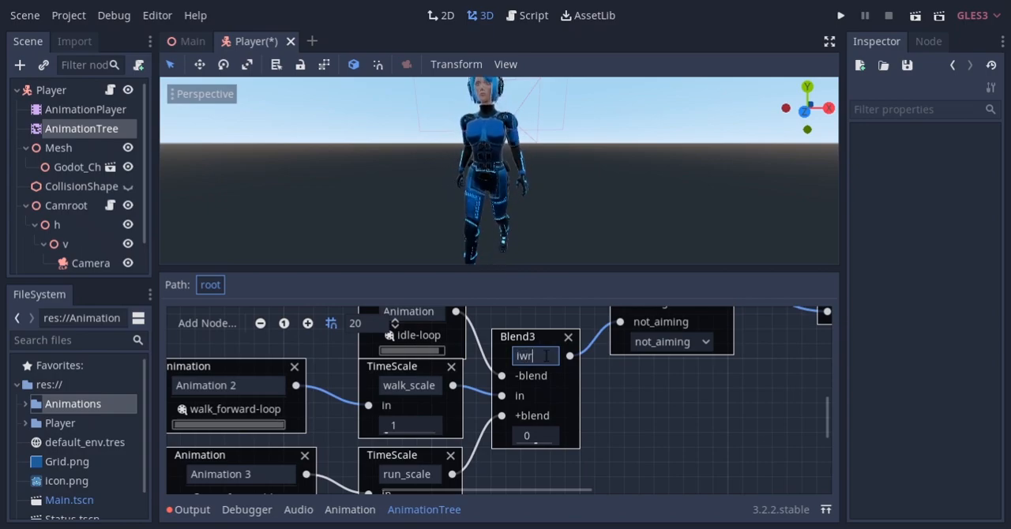
type("lwr_blend")
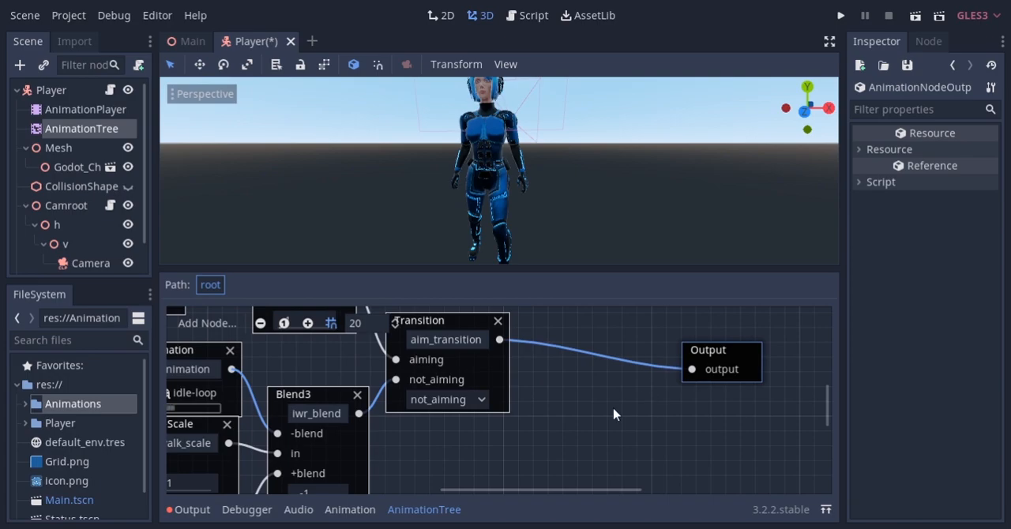
Add a OneShot node after aim_transition, wire the transition into its in input, and move Output farther away
middle_click_drag(614, 414, 598, 397)
right_click(627, 379)
left_click(632, 293)
left_click_drag(695, 334, 620, 337)
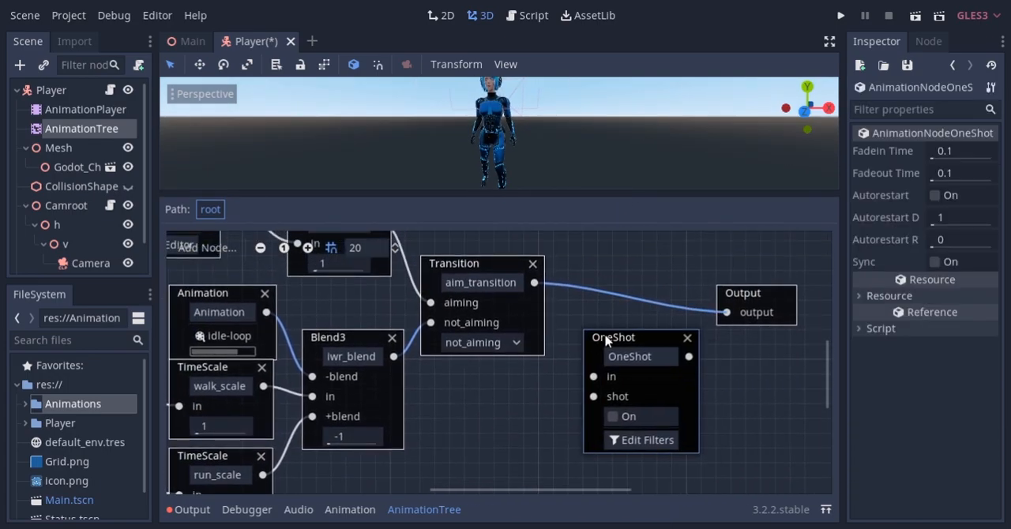
left_click_drag(726, 312, 594, 376)
left_click_drag(739, 293, 770, 338)
Add an Animation node with the roll animation below the iwr_blend node
scroll(675, 365, "down", 3)
right_click(383, 387)
left_click(416, 278)
left_click(433, 434)
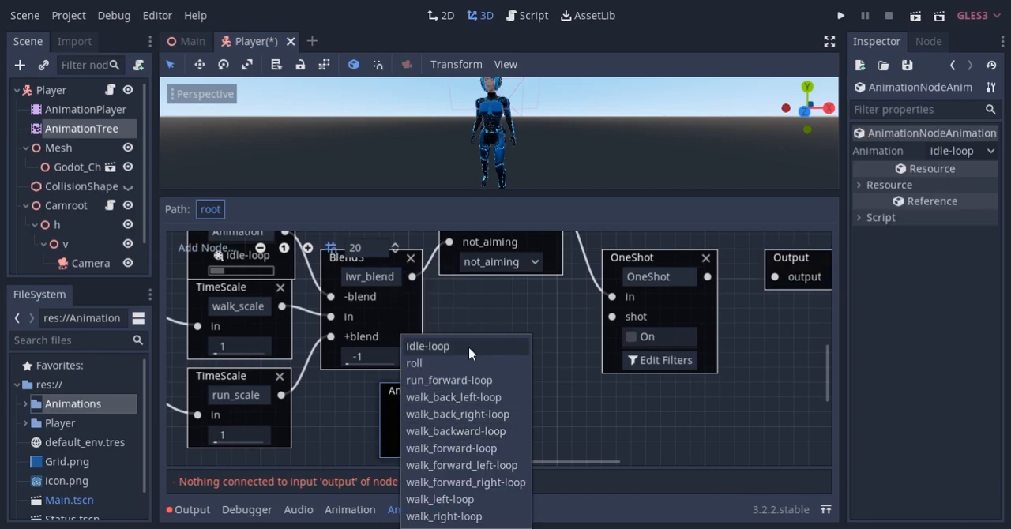
left_click(419, 361)
left_click_drag(426, 391, 411, 391)
Add a TimeScale node named roll_scale between the roll animation and OneShot's shot input, and connect OneShot to Output
right_click(472, 357)
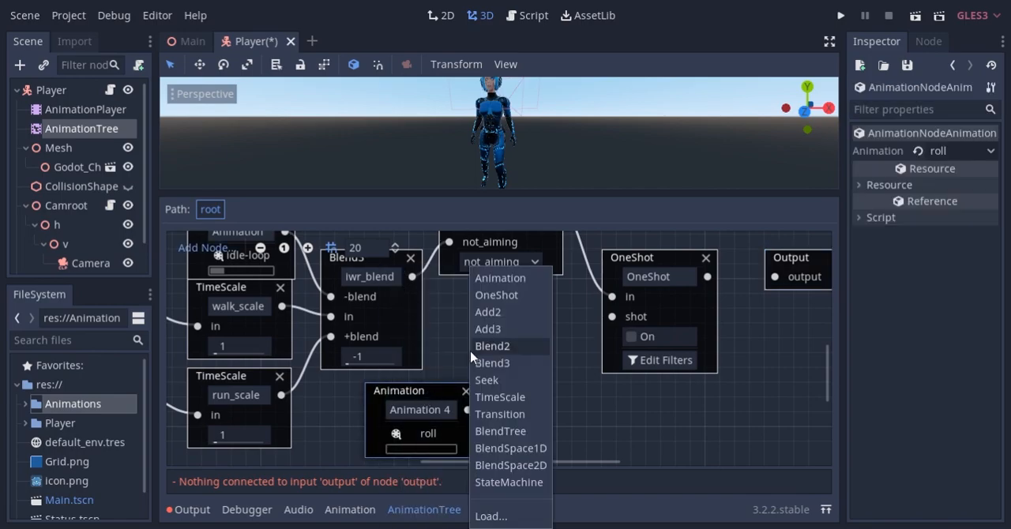
left_click(500, 398)
left_click_drag(537, 367, 551, 368)
left_click(538, 379)
type("roll_scale")
key("Return")
left_click_drag(577, 380, 612, 316)
left_click_drag(707, 277, 775, 276)
Trigger the OneShot node to preview the roll on the character from the side
scroll(542, 301, "up", 3)
scroll(542, 300, "right", 2)
middle_click_drag(566, 419, 554, 382)
left_click_drag(551, 192, 551, 254)
middle_click_drag(545, 169, 370, 169)
scroll(370, 169, "down", 4)
left_click(570, 446)
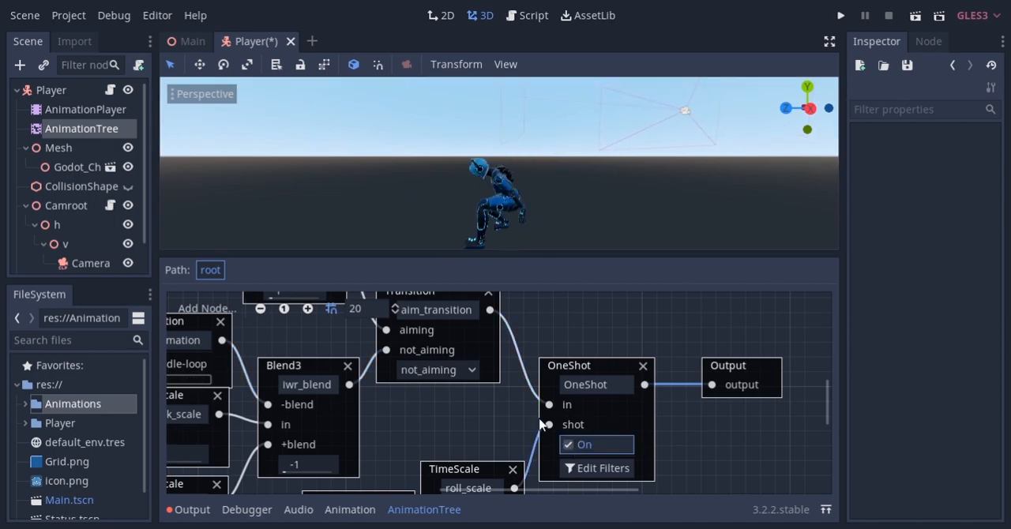
Test the OneShot roll with aim_transition set to aiming and to not_aiming, ending on aiming
left_click(460, 370)
left_click(439, 388)
left_click(569, 445)
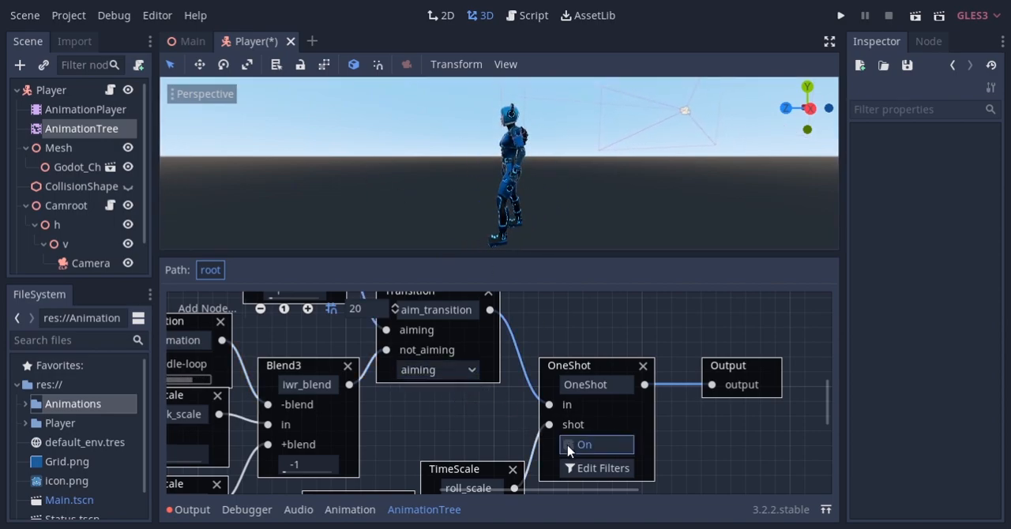
left_click(569, 445)
left_click(470, 371)
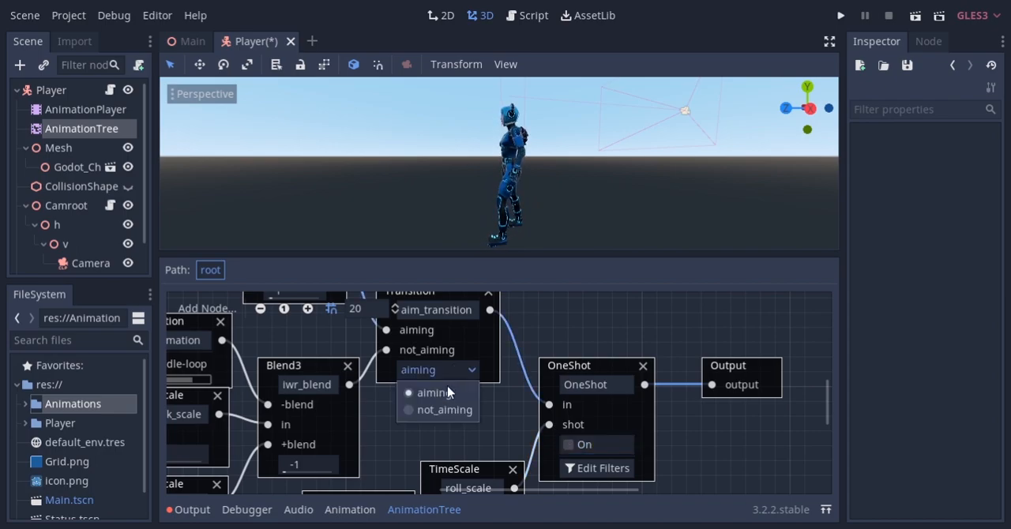
left_click(451, 409)
left_click(569, 446)
left_click(568, 445)
left_click(471, 370)
left_click(442, 390)
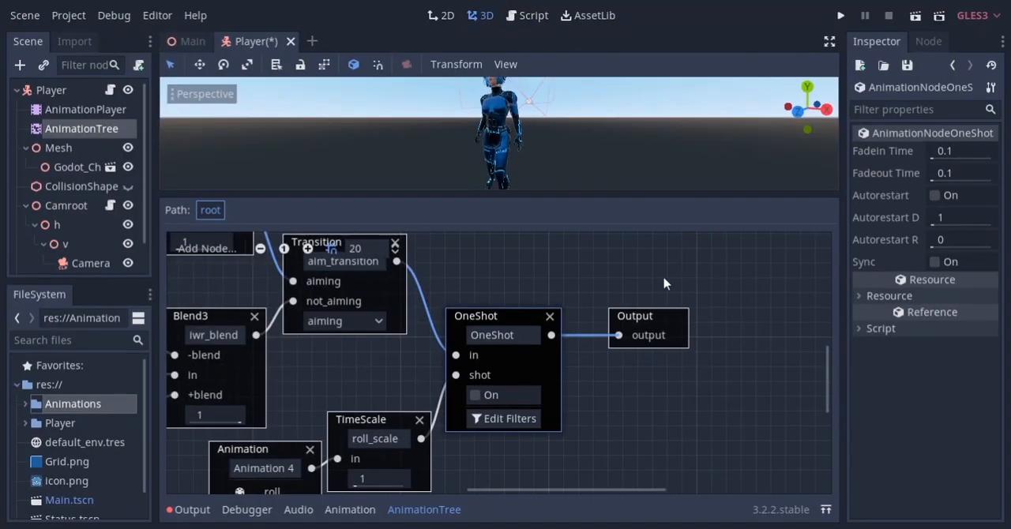
Rename the OneShot node roll and save the Player scene
left_click(533, 335)
double_click(533, 335)
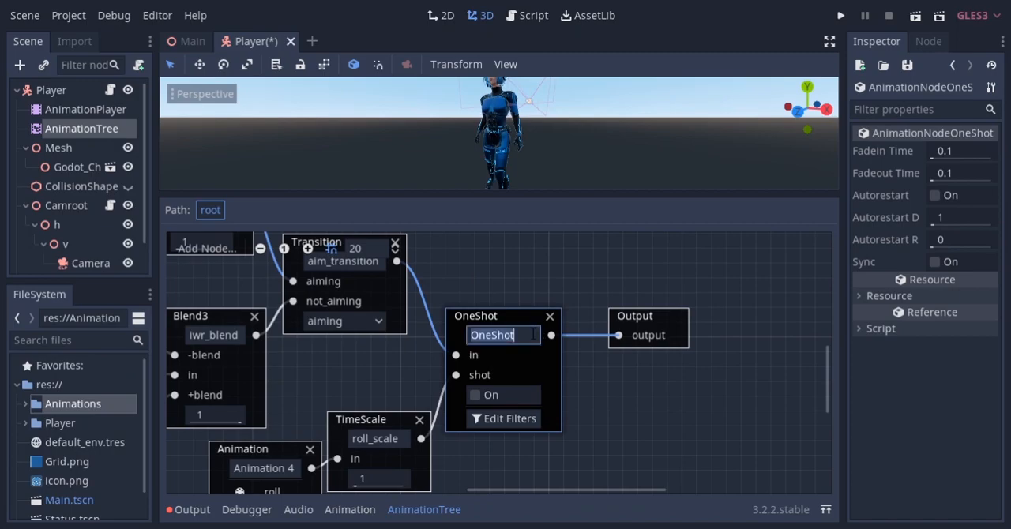
type("roll")
key("Return")
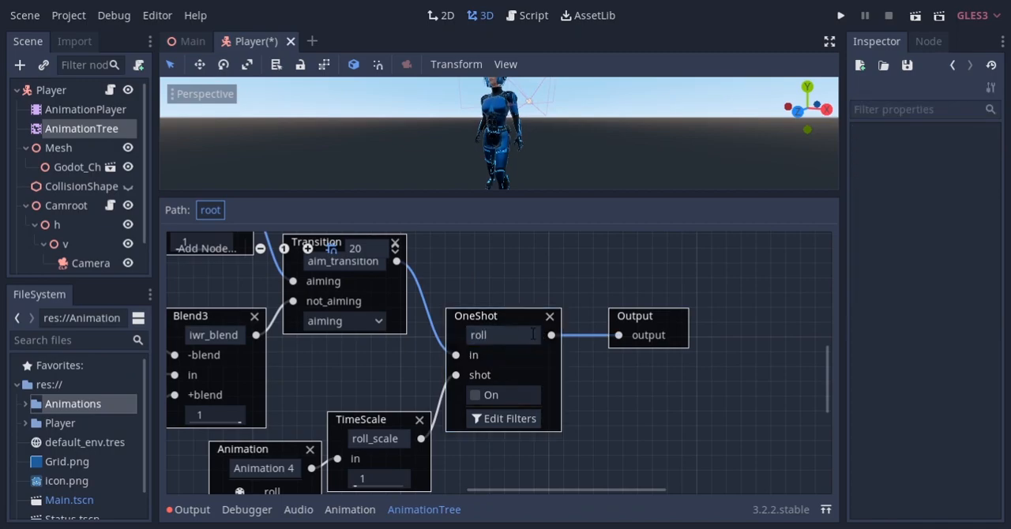
key("ctrl+s")
Declare the variables strafe_dir and strafe as Vector3.ZERO below velocity in the Player script
key("F3")
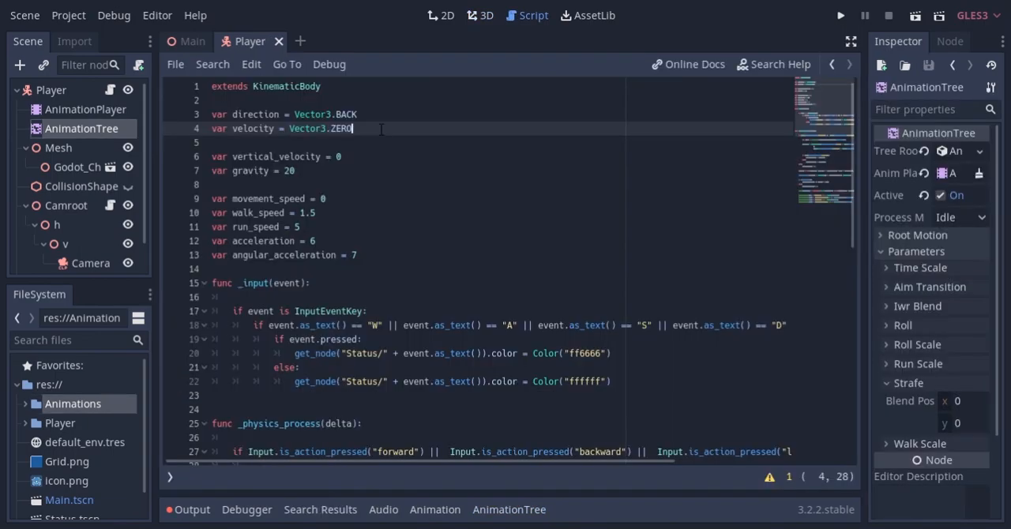
key("Return")
type("var strafe_dir = Vector3.ZERO")
key("ctrl+b")
left_click(286, 157)
key("BackSpace")
key("BackSpace")
key("BackSpace")
key("BackSpace")
left_click(384, 148)
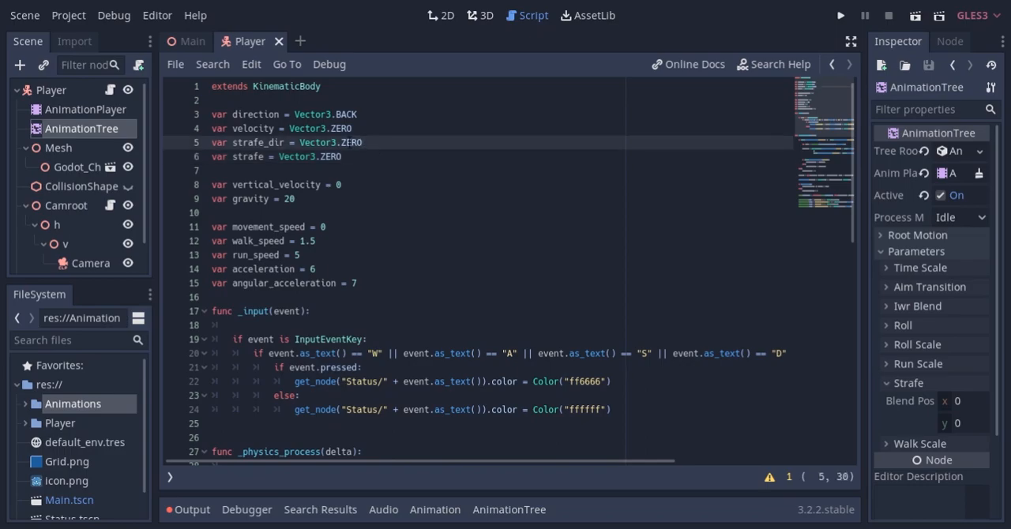
left_click(364, 157)
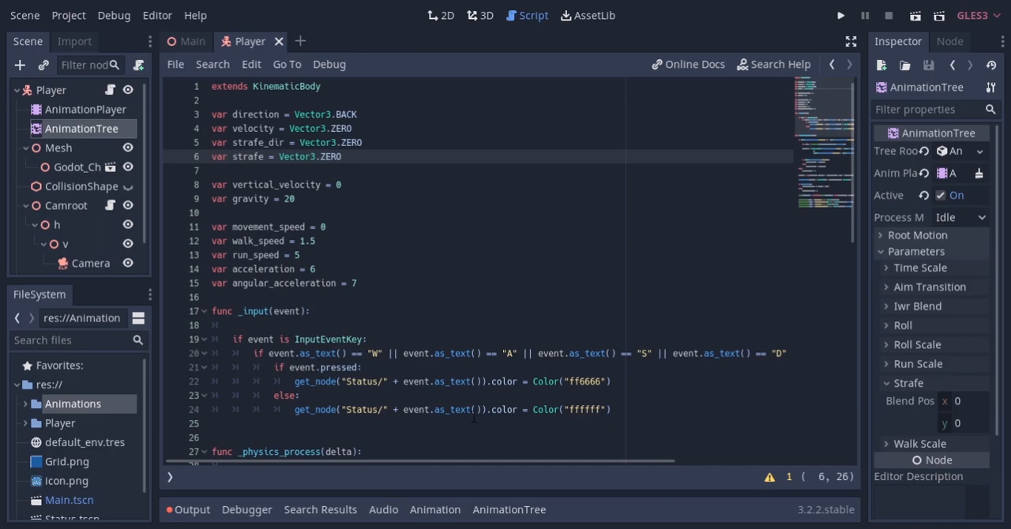
left_click(506, 511)
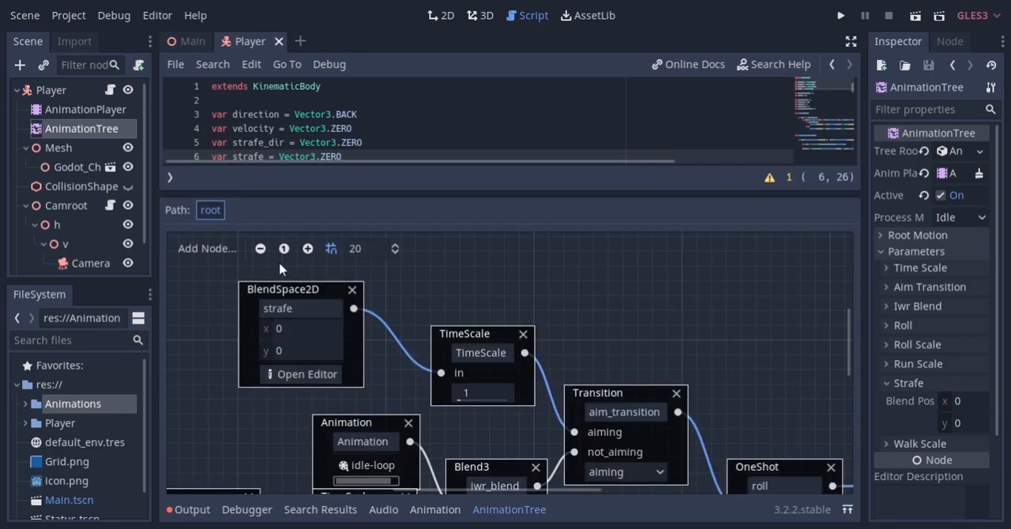
left_click(512, 513)
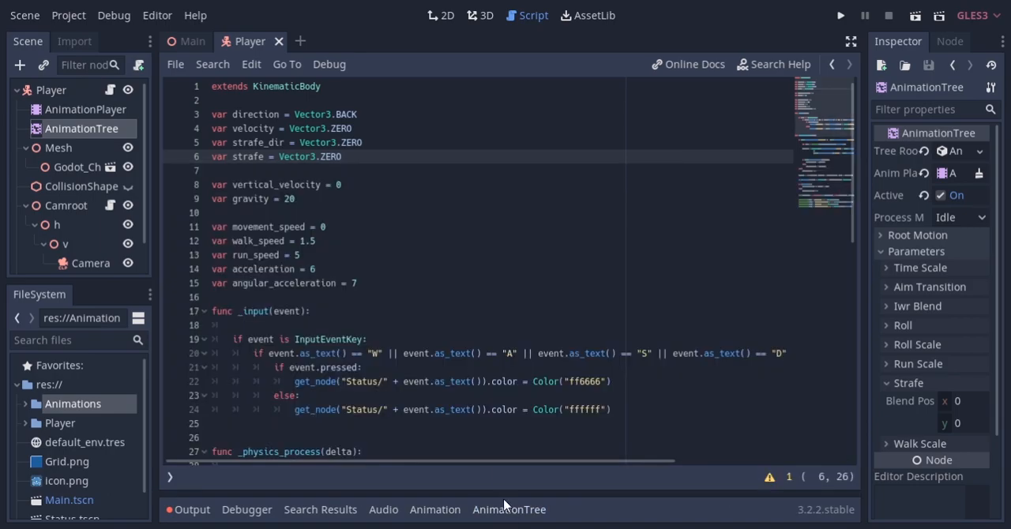
Assign strafe_dir = direction below the direction vector's assignment in _physics_process, with the script view expanded to distraction-free mode
key("ctrl+shift+F11")
scroll(250, 158, "down", 8)
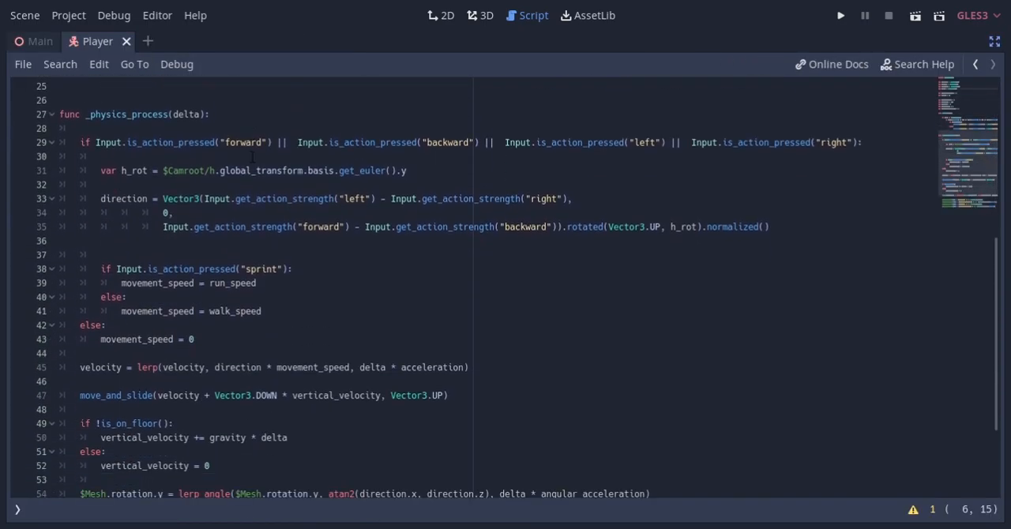
left_click(127, 243)
key("Return")
key("Tab")
type("strafe_dir = direction")
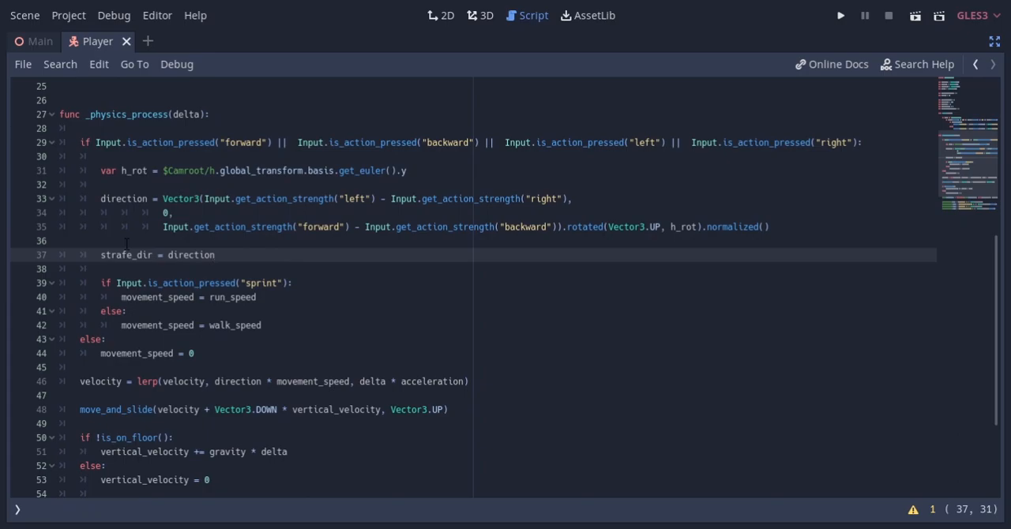
Move the rotation and normalization out of the direction vector into a separate line, direction = direction.rotated(Vector3.UP, h_rot).normalized(), below strafe_dir
key("Return")
key("Return")
left_click_drag(778, 226, 568, 227)
key("ctrl+x")
left_click(145, 283)
type("direction = direction")
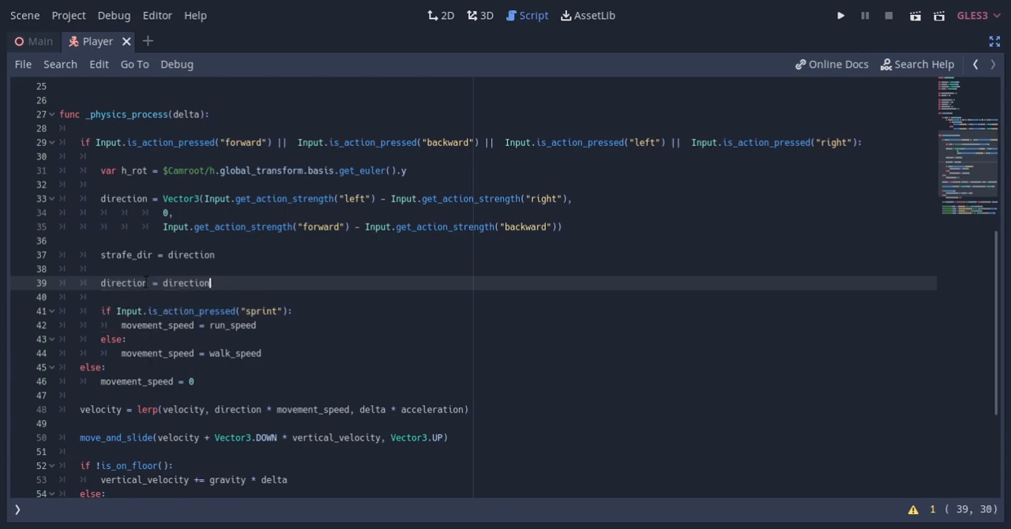
key("ctrl+v")
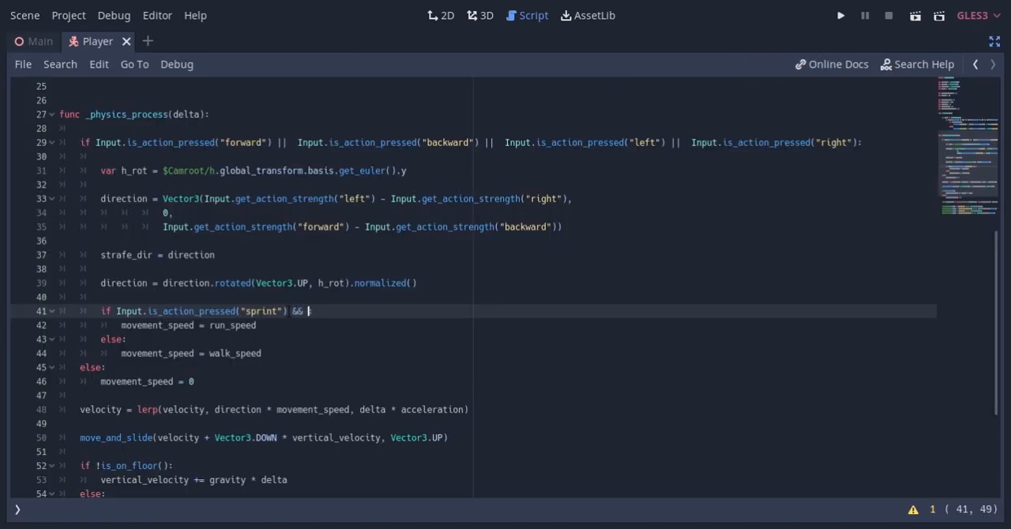
Extend the sprint condition with && $AnimationTree.get("parameters/aim_transition/current") == 1
type("$AnimationTree.get(\"parameters/aim_transition/current\") =")
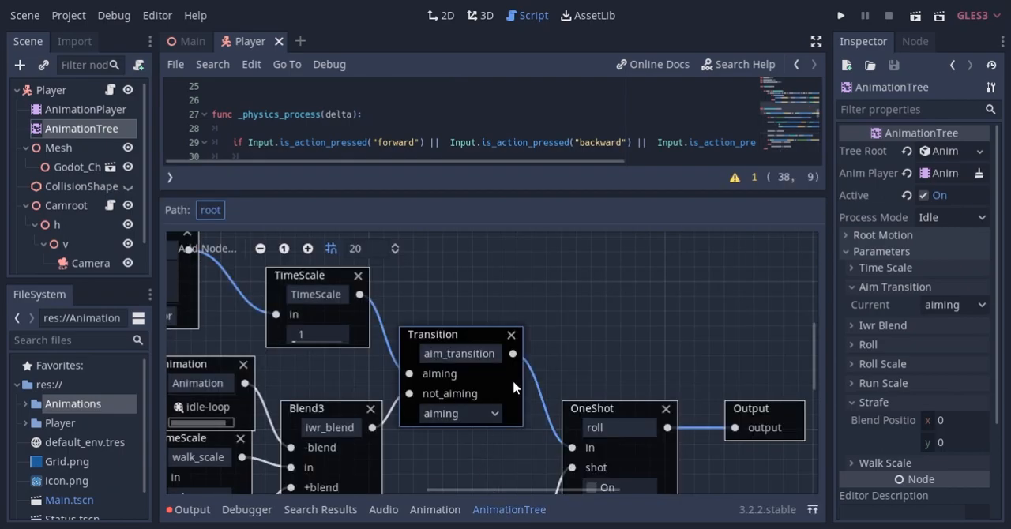
Examine the aim_transition node's input order and the property path of the AnimationTree's current Aim Transition parameter
left_click(514, 387)
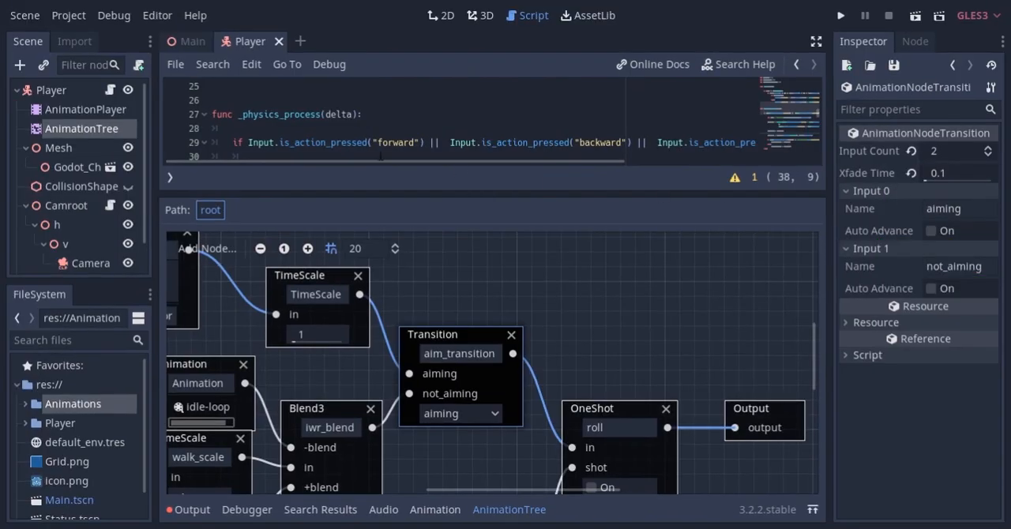
left_click(94, 129)
left_click(513, 510)
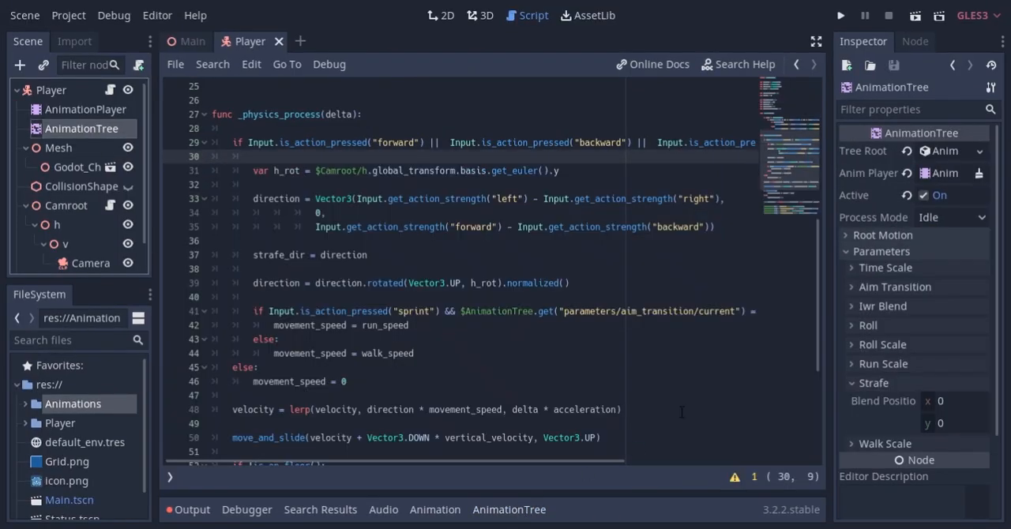
left_click(869, 288)
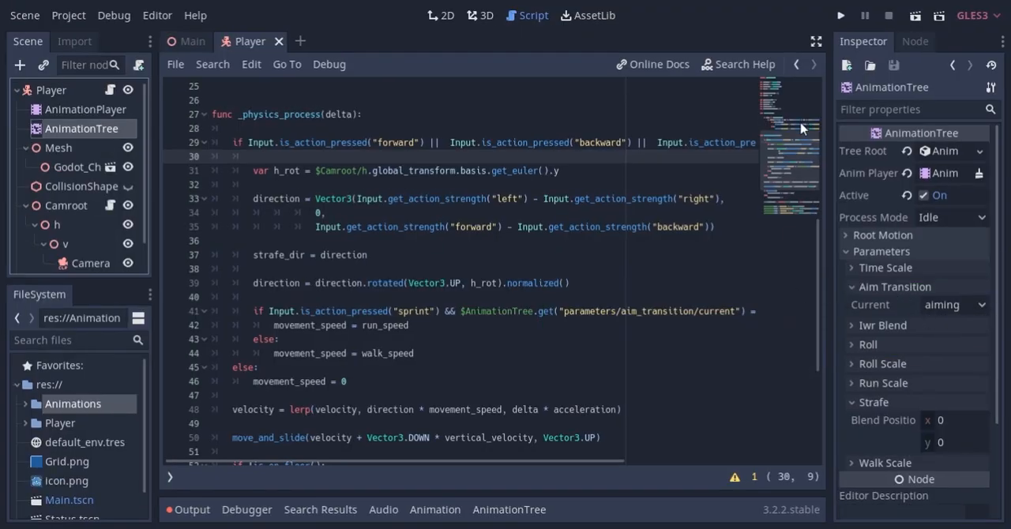
Reset strafe_dir to Vector3.ZERO below movement_speed = 0 in the no-movement else branch
key("ctrl+shift+F11")
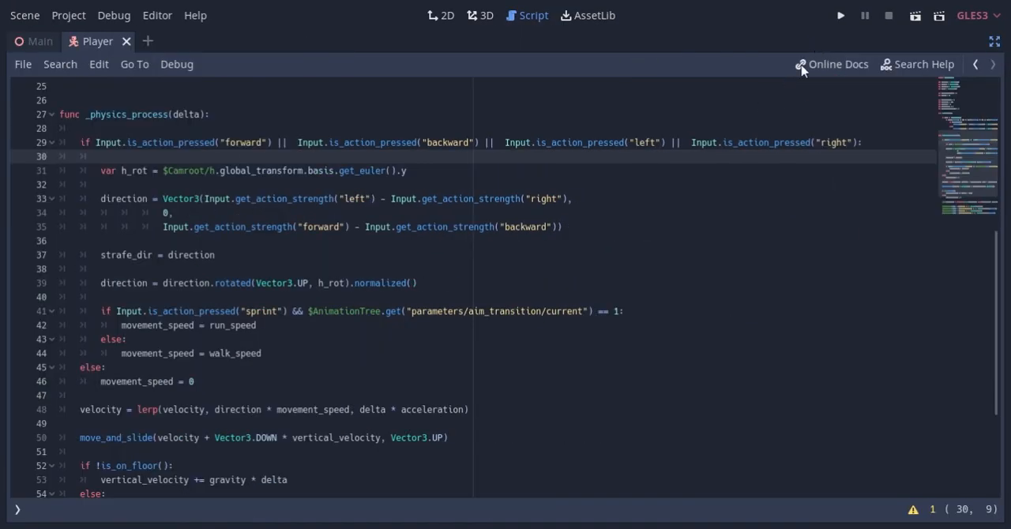
left_click(227, 381)
key("Return")
type("strafe")
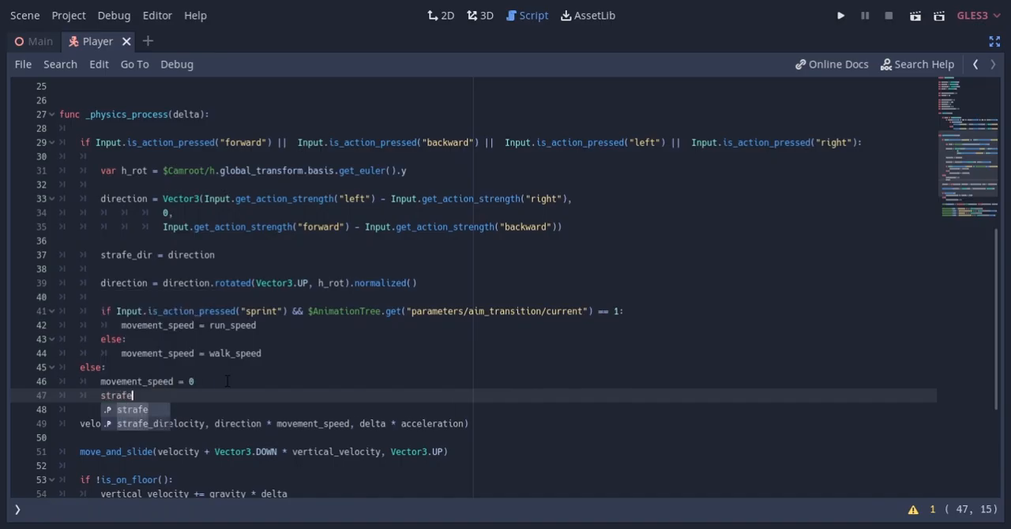
type("_dir = vector3")
key("Return")
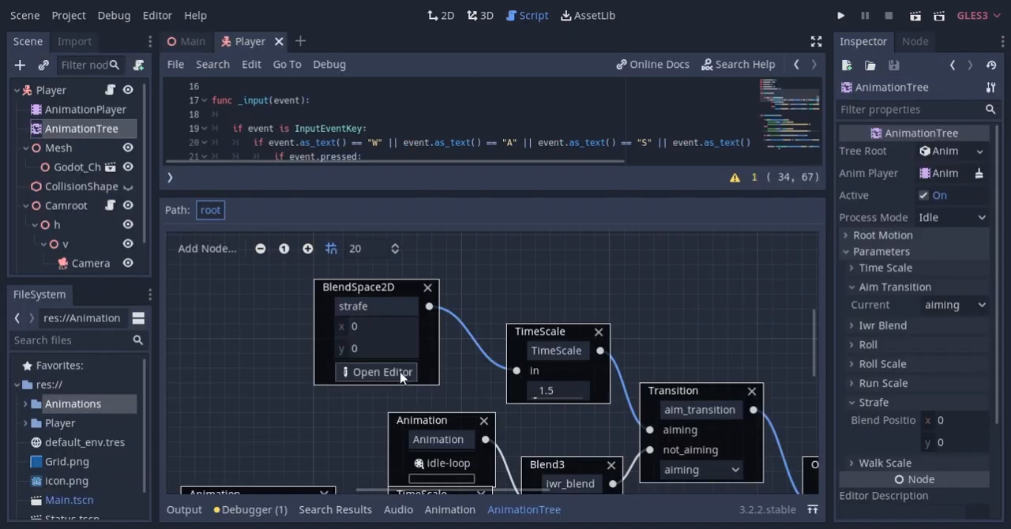
Add an aim action to the project's input map and bind it to the right mouse button on device 0
left_click(384, 369)
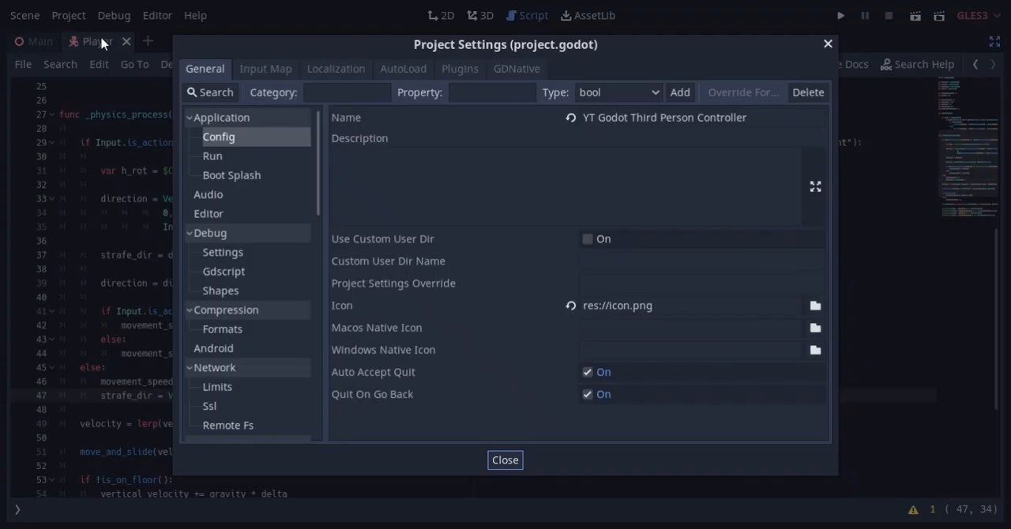
left_click(281, 72)
scroll(391, 318, "down", 10)
left_click(787, 420)
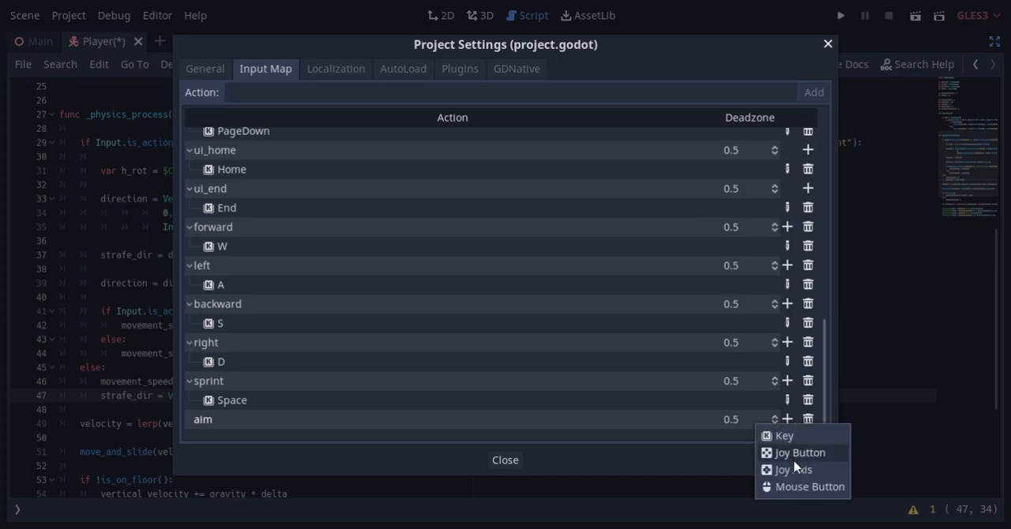
left_click(802, 485)
left_click(553, 262)
left_click(505, 302)
left_click(451, 287)
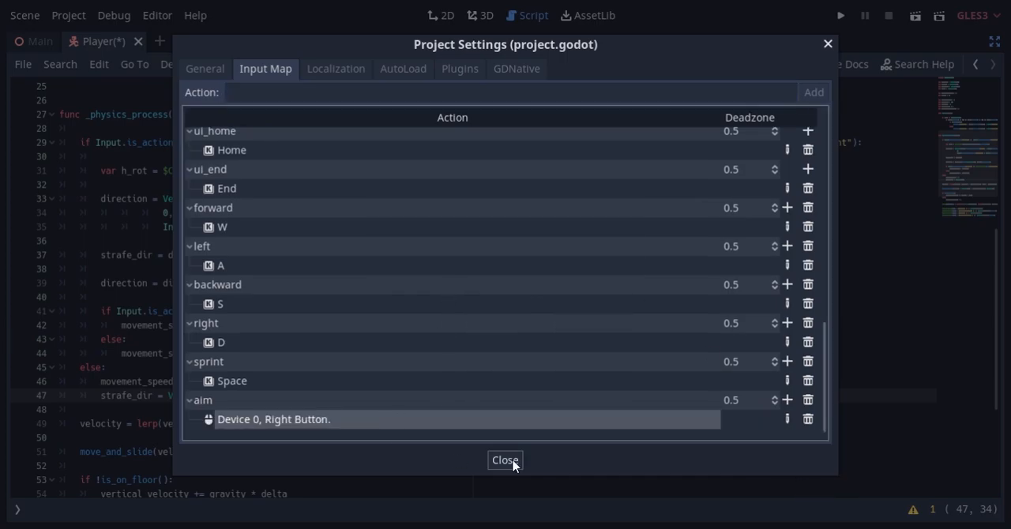
left_click(505, 460)
At the start of _physics_process, add an if for the pressed aim action that sets the AnimationTree's "parameters/aim_transition/current" to 0
key("Return")
key("Return")
type("if Input.is_action_pressed(\"aim\"")
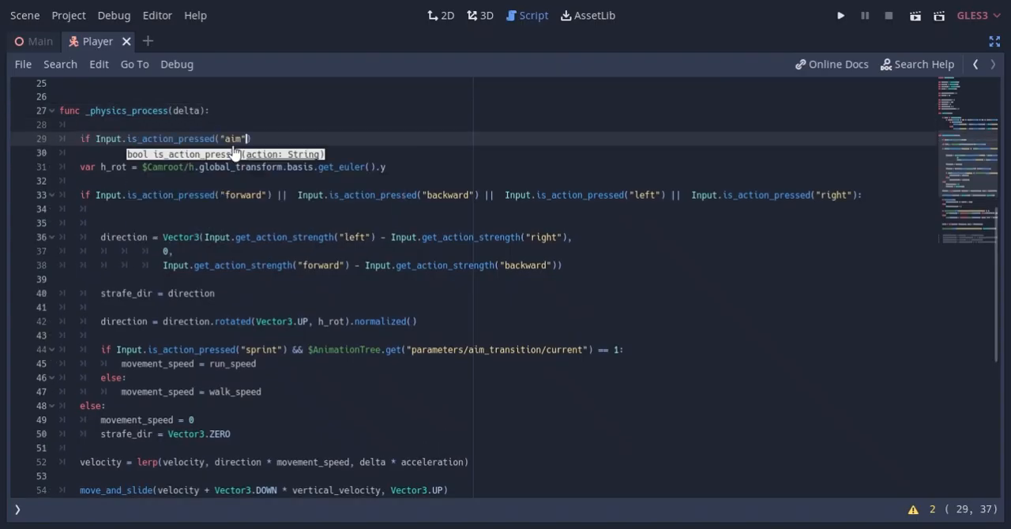
type("):")
key("Return")
type("$AnimationTree.set(\"parameters/aim_transition/current\", 0)")
Add an else branch to the aim check that sets "parameters/aim_transition/current" to 1
key("Return")
key("BackSpace")
type("else:")
key("Up")
key("ctrl+d")
key("alt+Down")
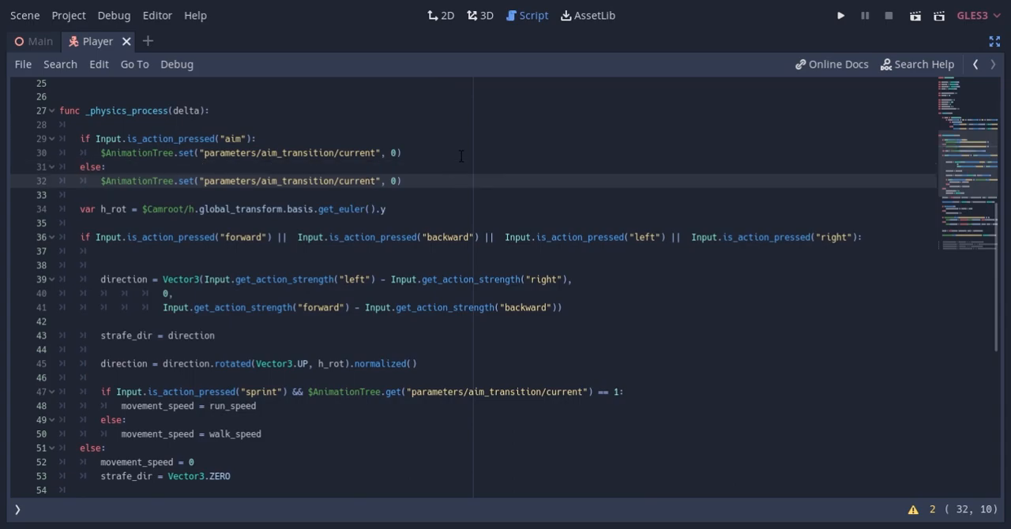
key("End")
key("Left")
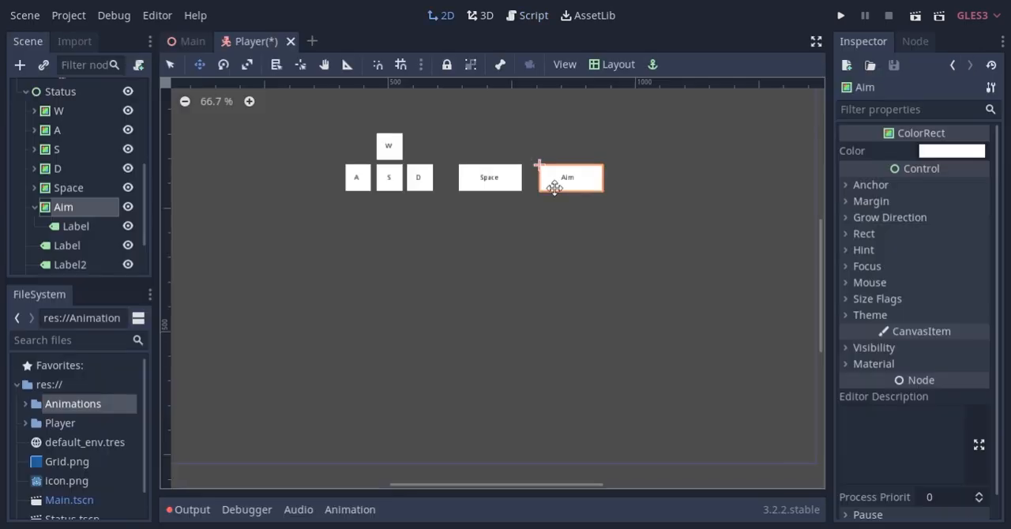
Add $Status/Aim.color = Color("ff6666") as the first line of the aim branch, reusing the colour from the _input function
scroll(554, 188, "up", 14)
left_click_drag(591, 182, 557, 182, "alt")
left_click(77, 227)
left_click_drag(597, 267, 564, 261, "alt")
left_click(391, 296)
scroll(643, 215, "down", 12)
scroll(577, 240, "down", 4)
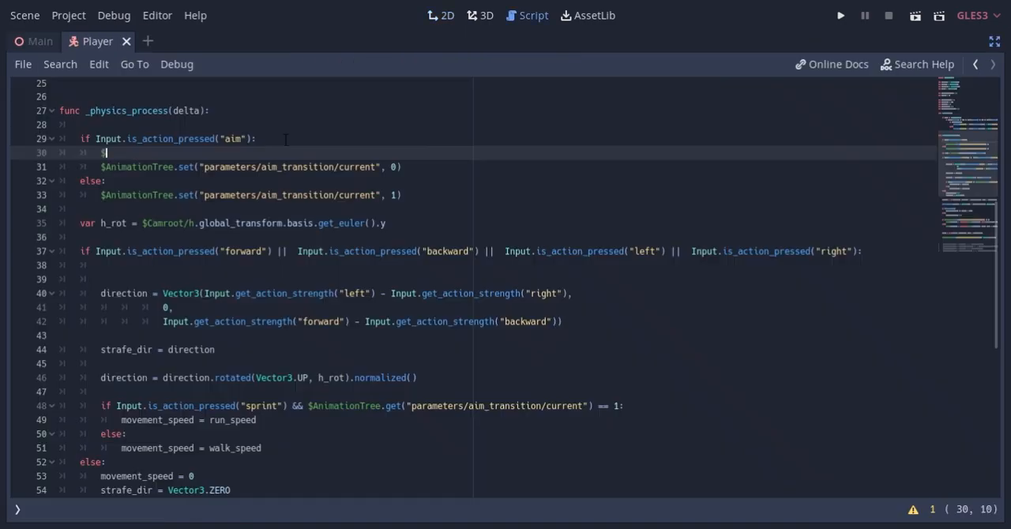
type("$Status/Aim.color")
scroll(469, 332, "up", 2)
scroll(468, 332, "up", 1)
left_click_drag(460, 171, 365, 170)
key("ctrl+c")
left_click(226, 282)
key("ctrl+v")
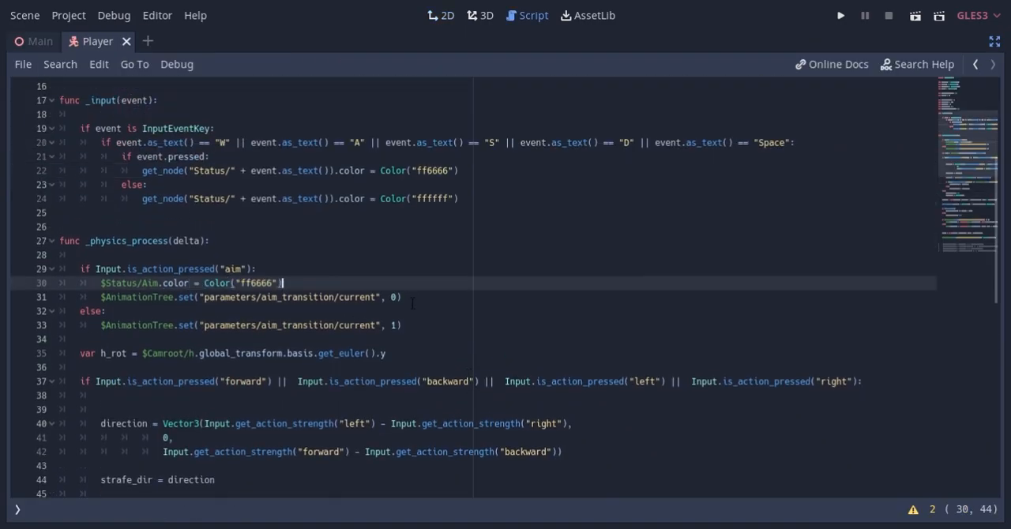
Duplicate the Status/Aim colour line into the aim check's else branch and set its colour to "ffffff"
key("ctrl+d")
key("alt+Down")
key("alt+Down")
key("Left")
key("Left")
key("BackSpace")
key("BackSpace")
key("BackSpace")
key("BackSpace")
type("ffff")
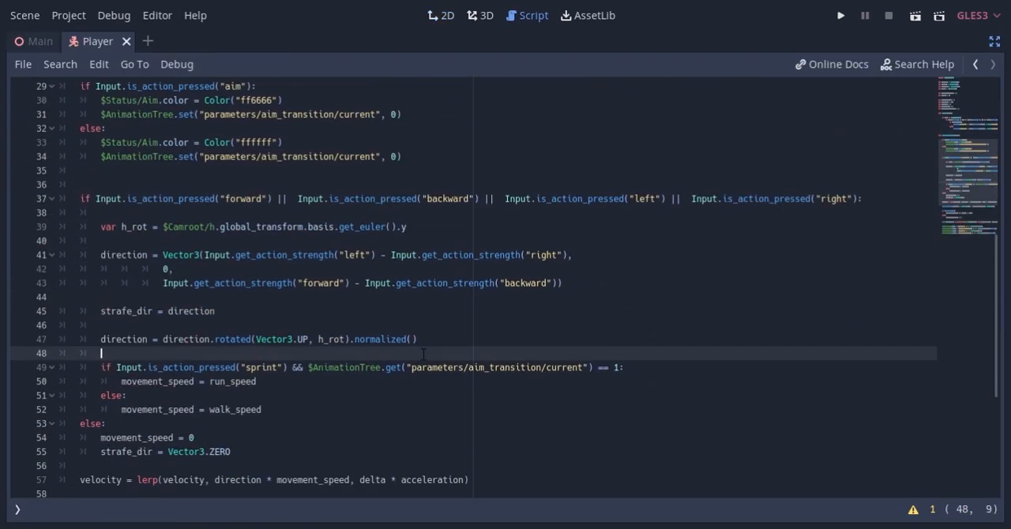
Put the $Mesh.rotation.y line inside an if that checks $AnimationTree.get("parameters/aim_transition/current") == 1
scroll(423, 355, "down", 5)
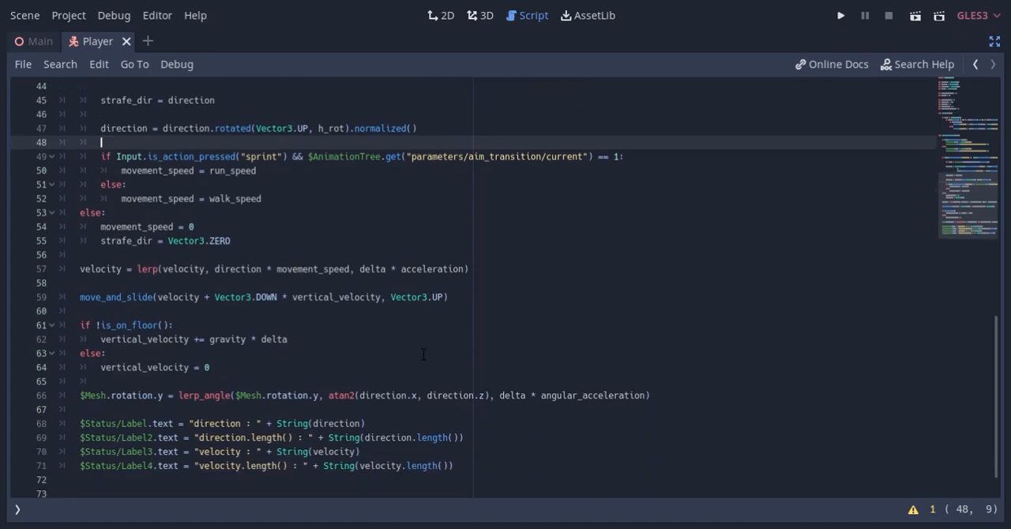
scroll(423, 354, "down", 1)
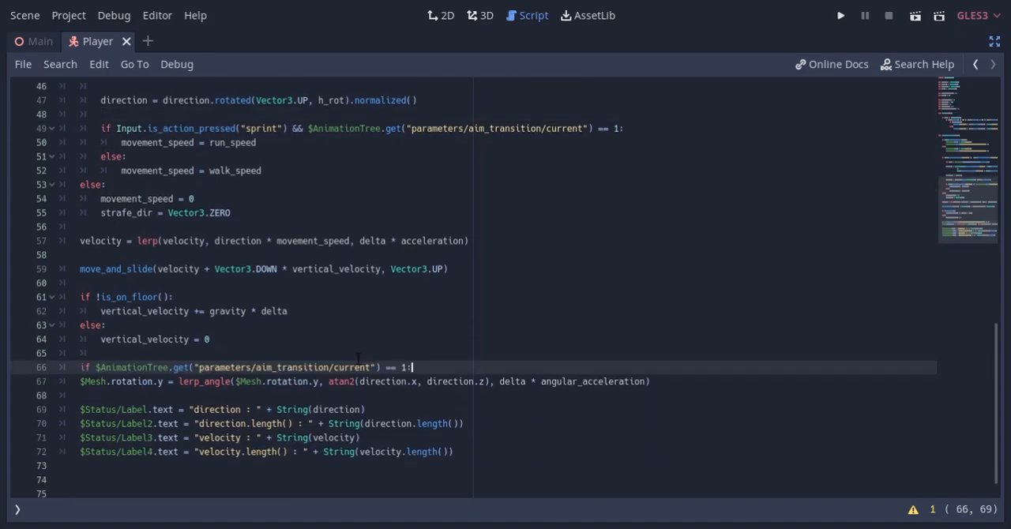
key("Right")
key("Tab")
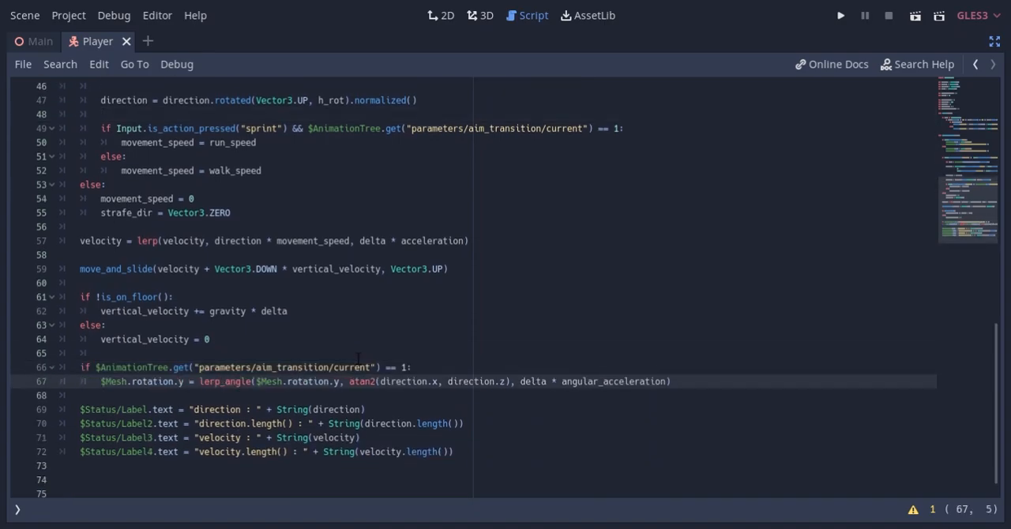
Add an else branch with a copy of the mesh rotation line, replacing the atan2 target angle with h_rot
key("End")
key("Return")
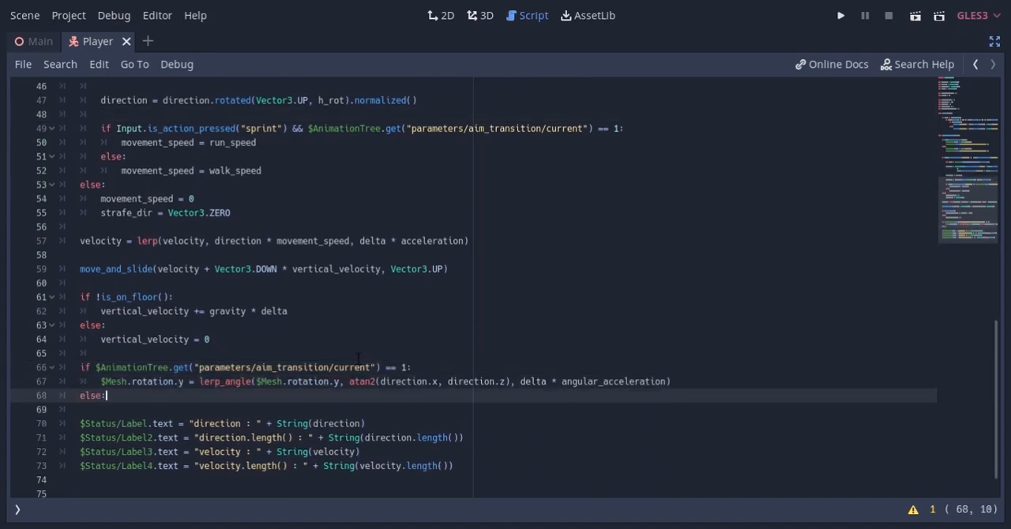
key("Return")
key("ctrl+v")
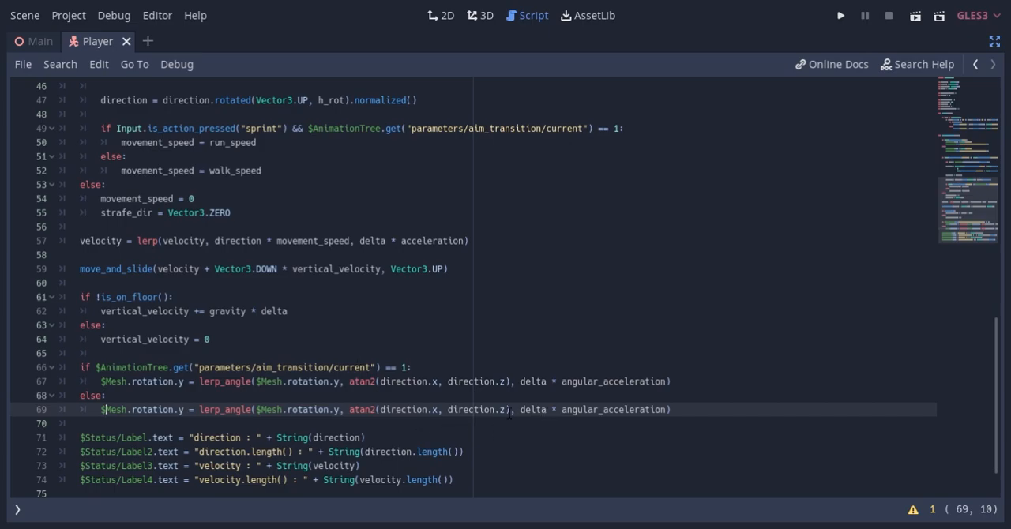
left_click_drag(510, 410, 350, 410)
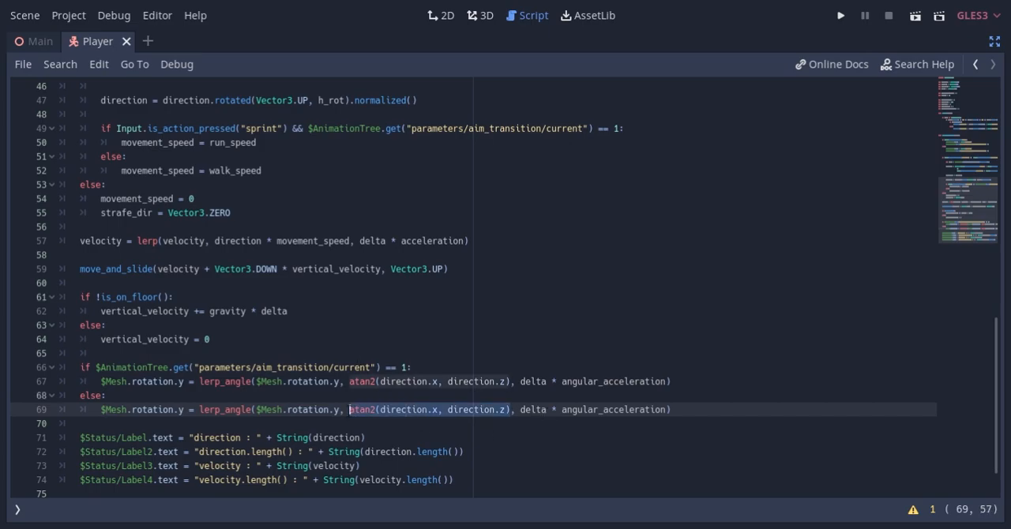
type("h_rot")
Move the h_rot declaration above the movement input condition so that it is in scope for the whole _physics_process function
scroll(359, 399, "up", 6)
left_click(359, 283)
key("alt+Up")
key("alt+Up")
key("alt+Up")
key("shift+Tab")
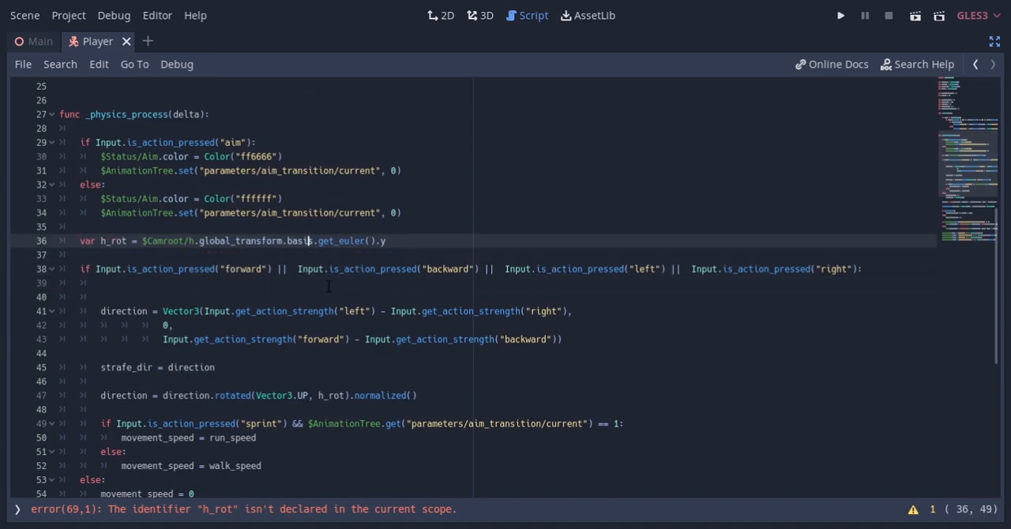
Below the mesh rotation code, add strafe = lerp(strafe, strafe_dir, delta * acceleration)
scroll(399, 307, "down", 8)
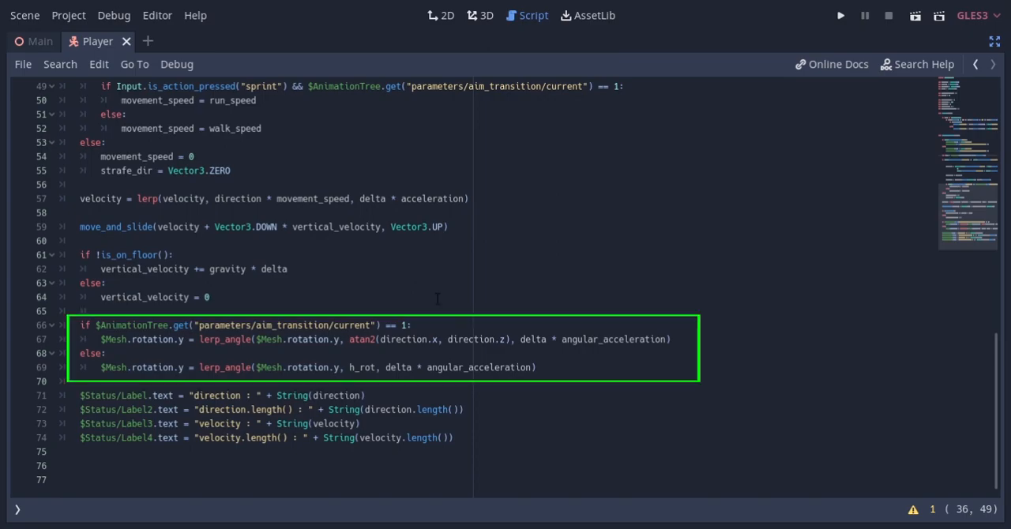
type("strafe ")
type("= lerp(strafe, strafe_dir, delta * acceleration")
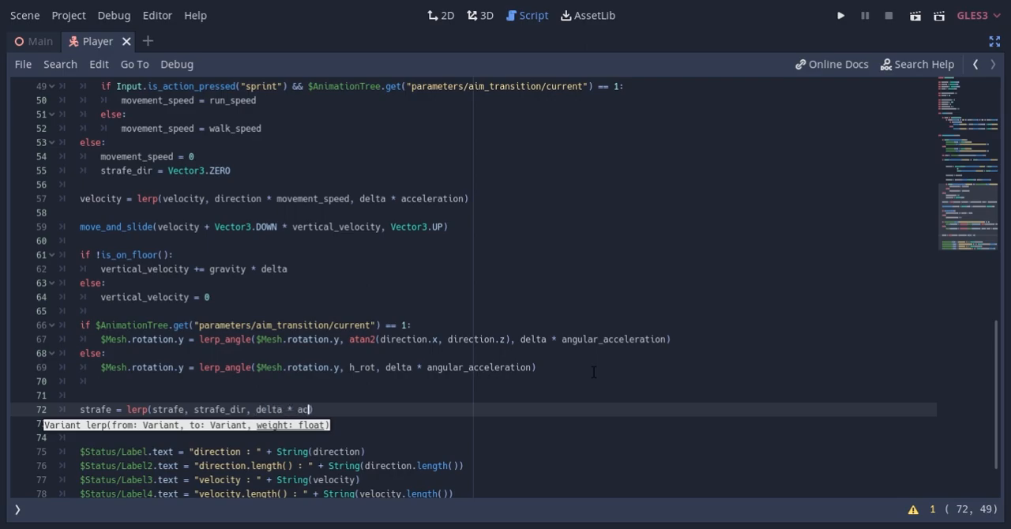
key("End")
Below the strafe lerp, set the AnimationTree's "parameters/strafe/blend_position" to Vector2(-strafe.x, strafe.z)
key("Return")
key("Return")
type("$AnimationTree.set(\"parameters/strafe/blend_position\", Vector2(-strafe.x, strafez")
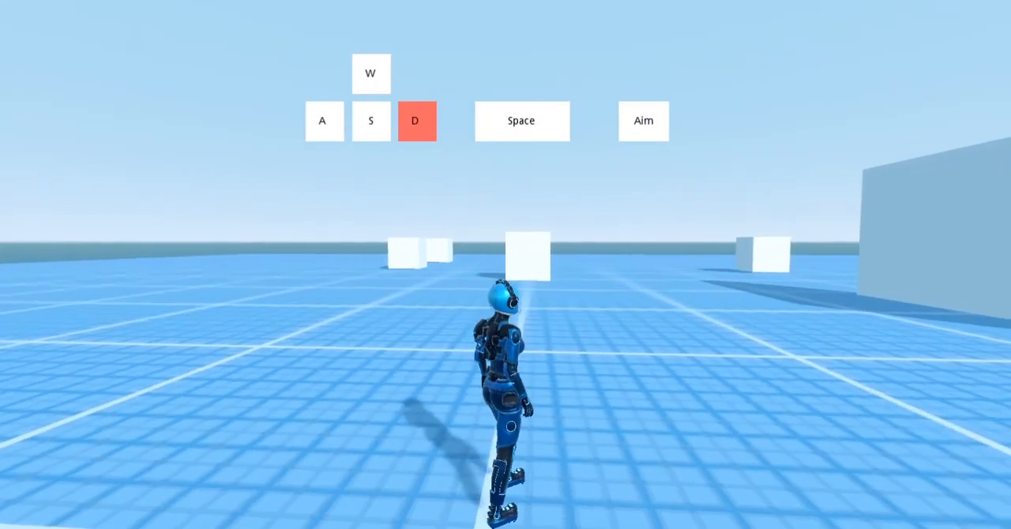
Playtest the character's left, backward, right and sprint movement without aiming
key("a")
key("s")
key("d")
key("space")
key("a")
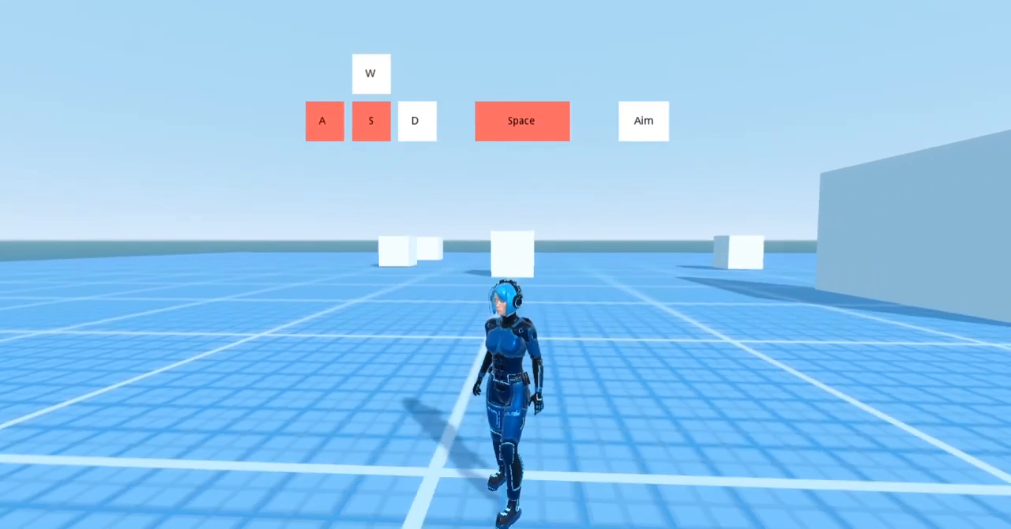
Playtest aiming while moving the character forward, backward, left, right and diagonally to check the strafe animations
right_click(506, 264)
key("d")
key("w")
key("a")
key("d")
key("a")
key("s")
right_click(506, 264)
key("w")
key("d")
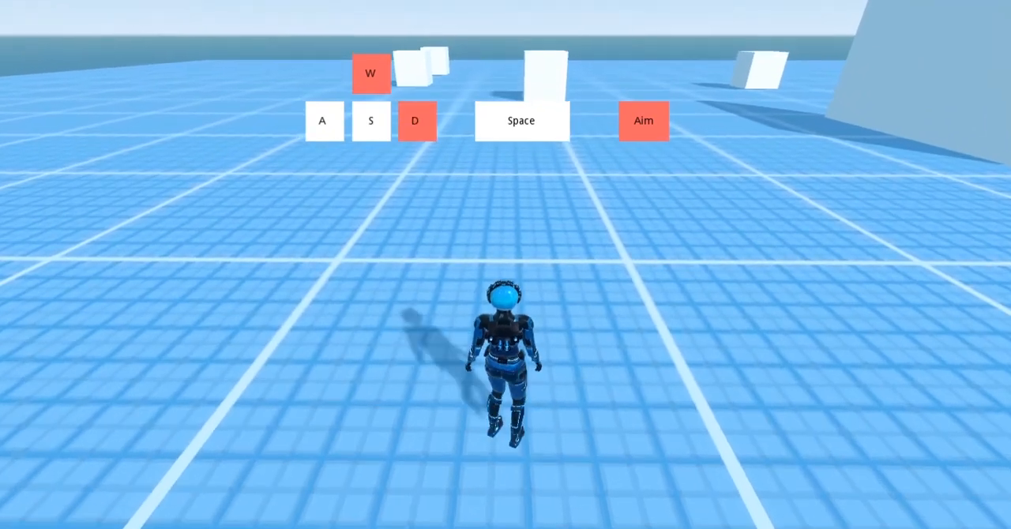
key("s")
key("d")
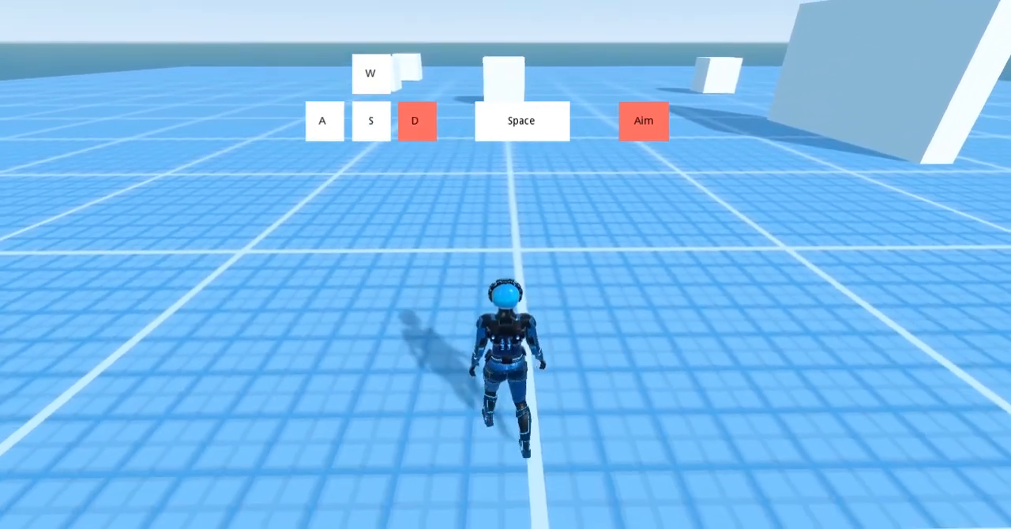
key("s")
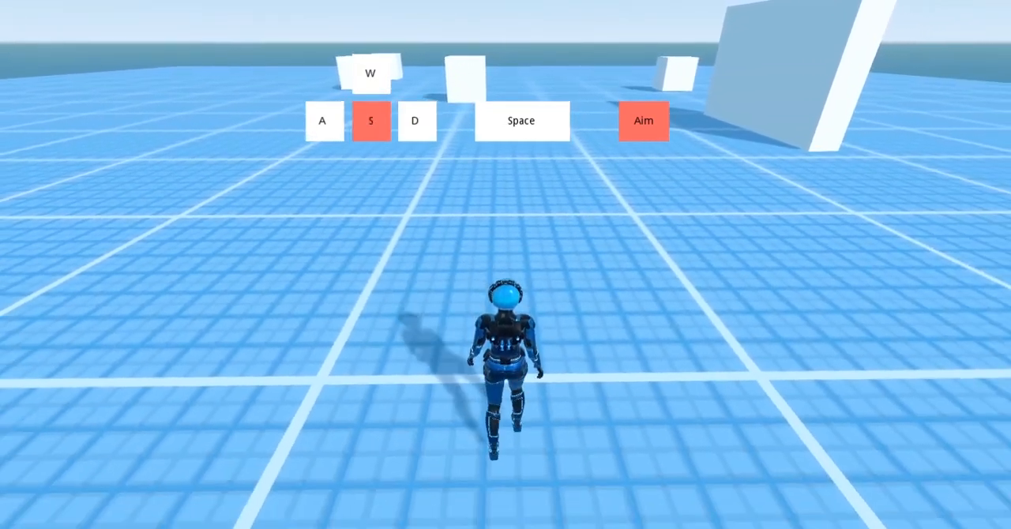
key("a")
key("w")
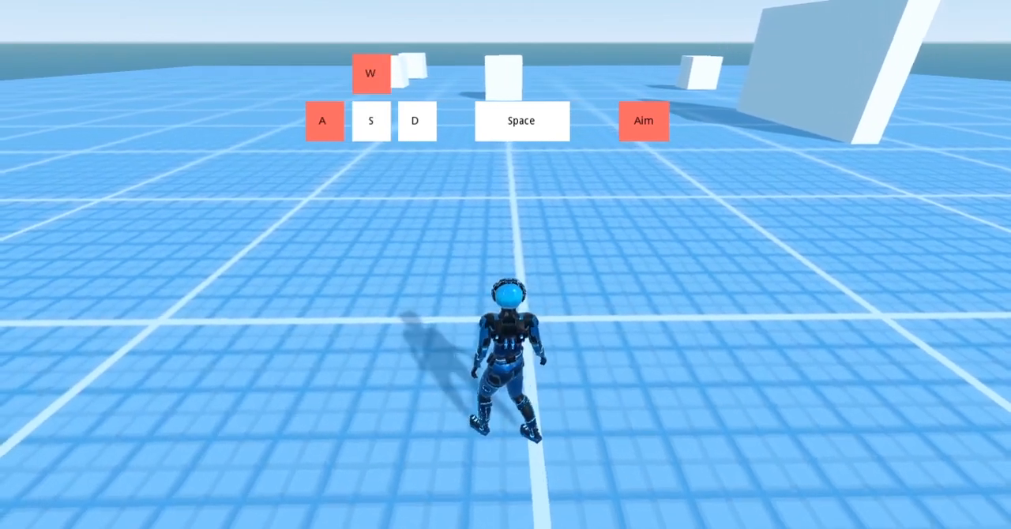
key("d")
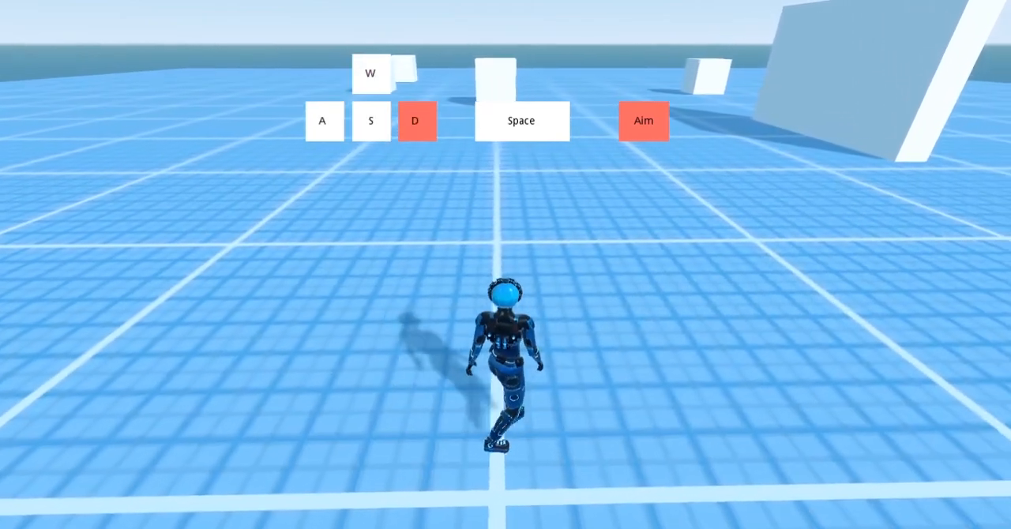
key("s")
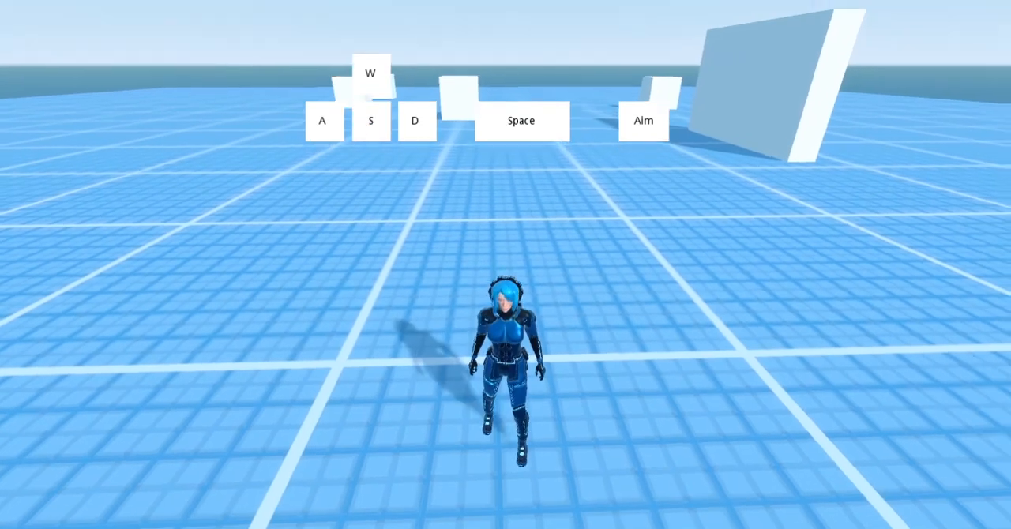
Playtest aiming from a standstill after walking the character forward to see which way it faces
key("w")
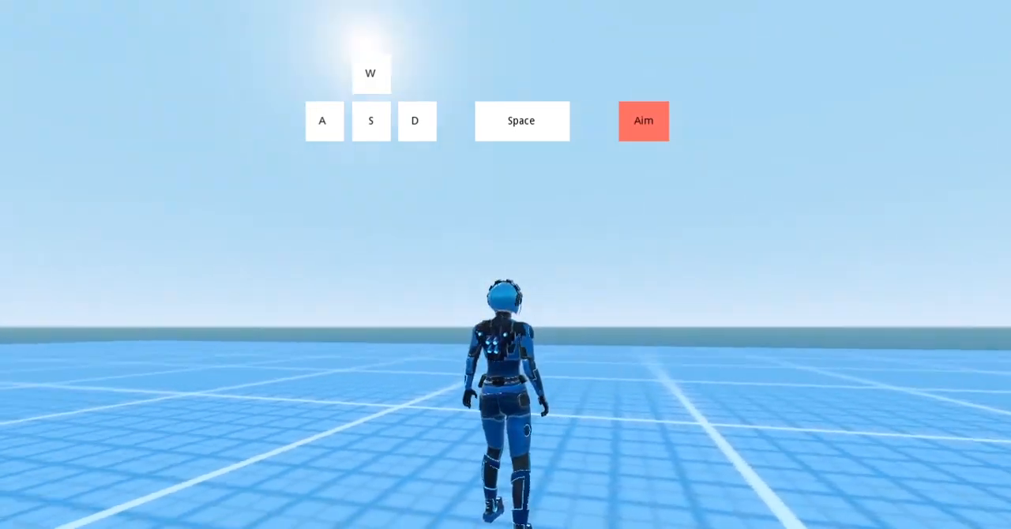
right_click(506, 264)
right_click(505, 265)
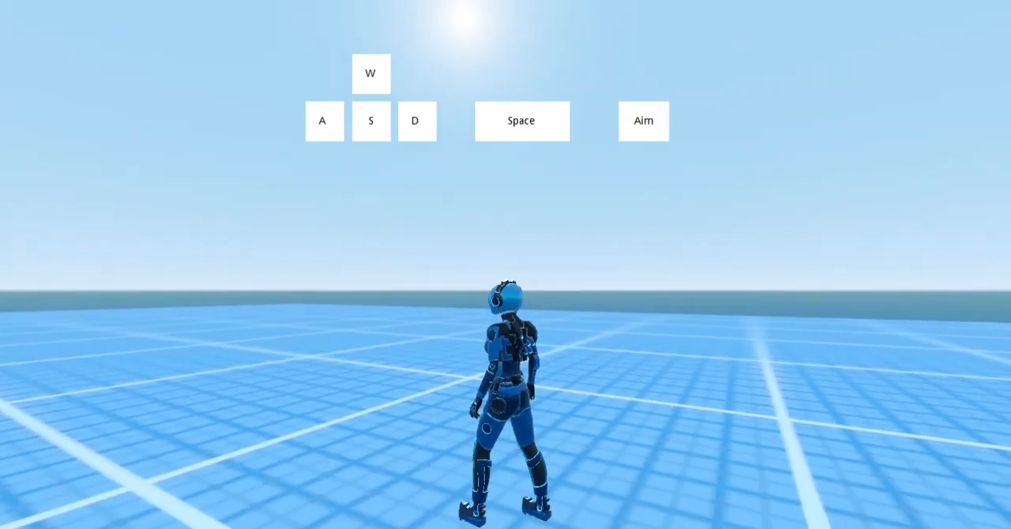
Below strafe_dir = Vector3.ZERO, add a check that "parameters/aim_transition/current" is 0, setting direction = $Camroot/h.global_transform.basis.z
key("Down")
key("Down")
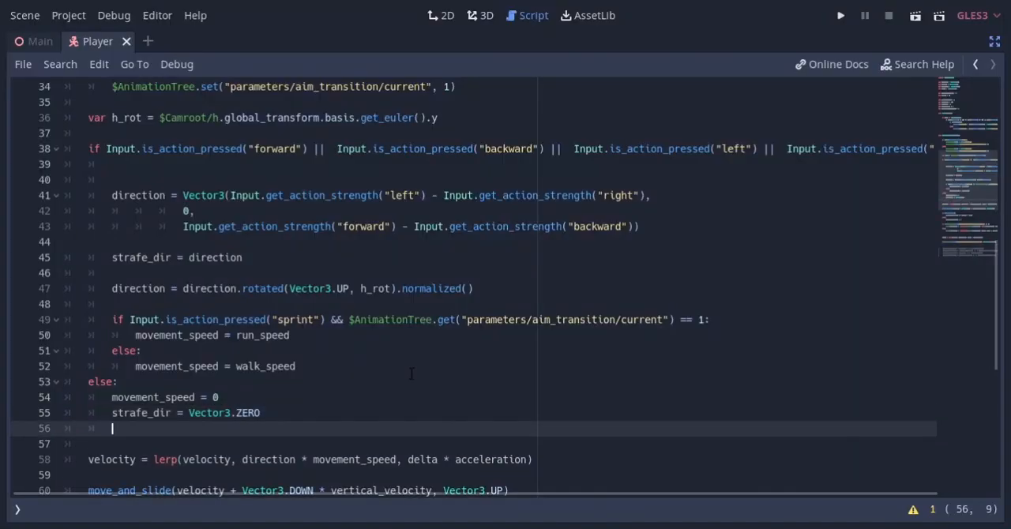
scroll(399, 367, "down", 2)
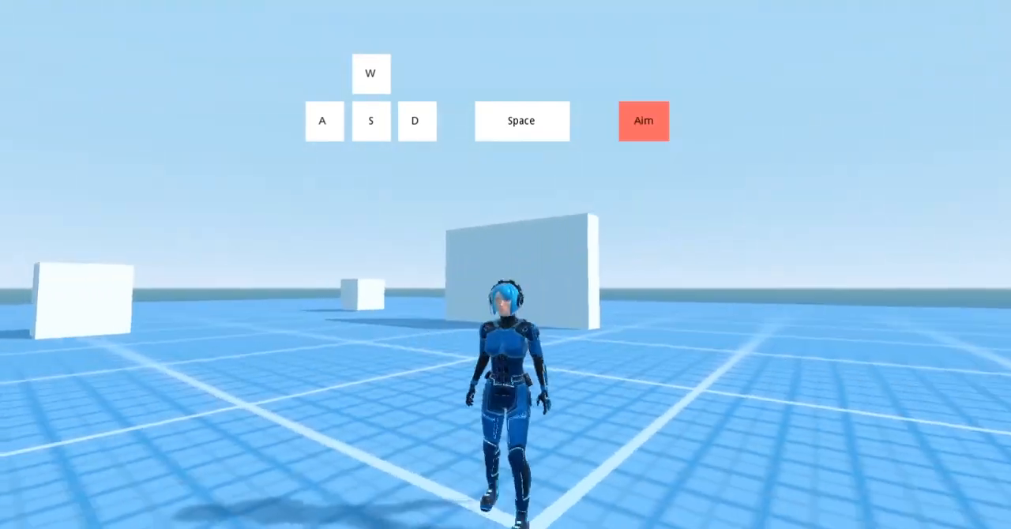
Playtest aiming from standstill and while walking left, backward, right and forward to check the facing direction
key("a")
key("s")
key("d")
key("w")
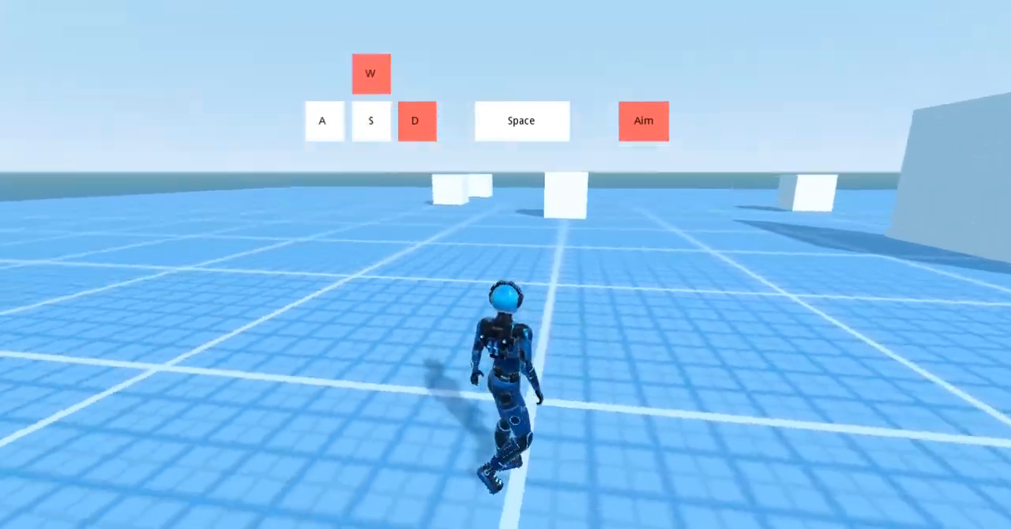
key("a")
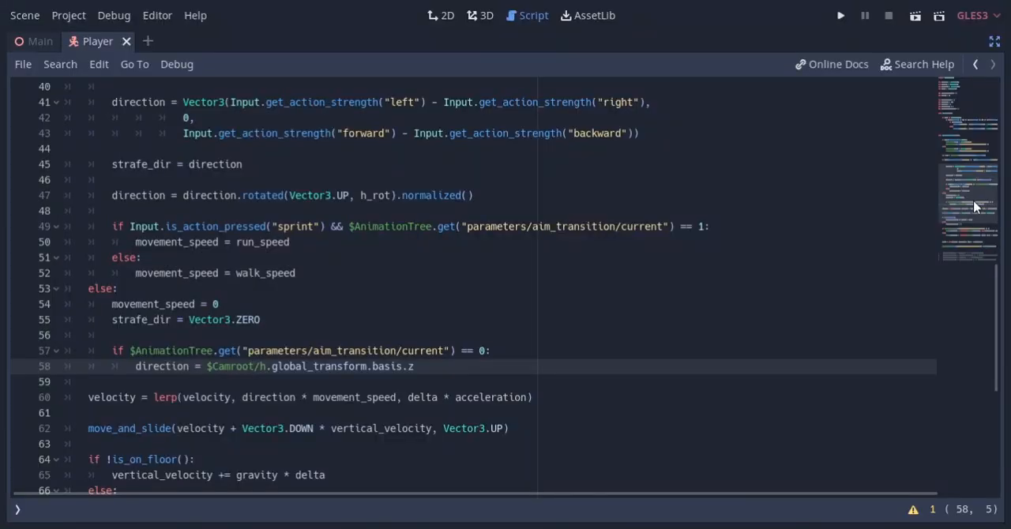
Declare var aim_turn = 0 below the strafe variable near the start of the Player script
left_click_drag(977, 205, 980, 95)
left_click(247, 164)
key("Return")
key("Return")
type("var aim_turn = 0")
At the start of _input(event), add an InputEventMouseMotion check that sets aim_turn = -event.relative.x * 0.015
scroll(220, 320, "down", 1)
left_click(221, 320)
key("Return")
key("Return")
type("ion")
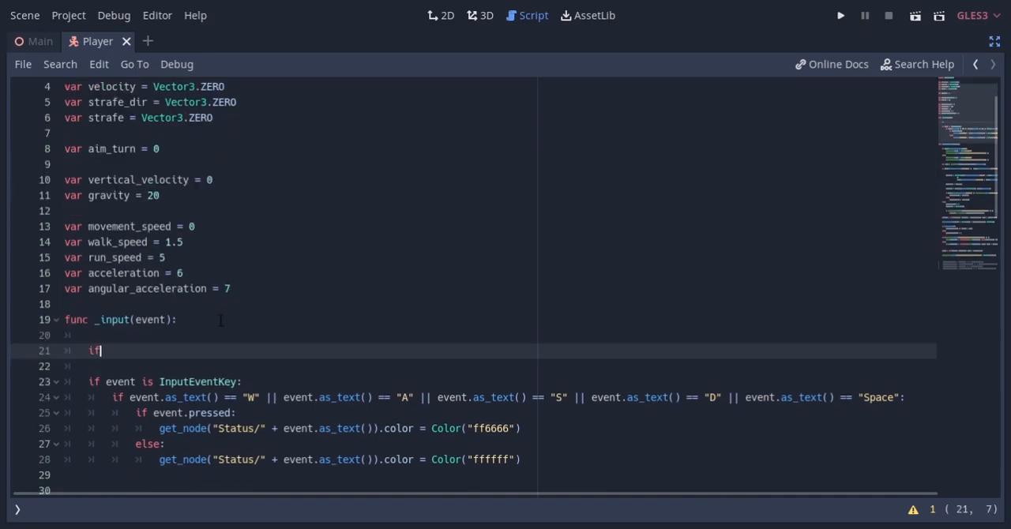
type(":")
key("Return")
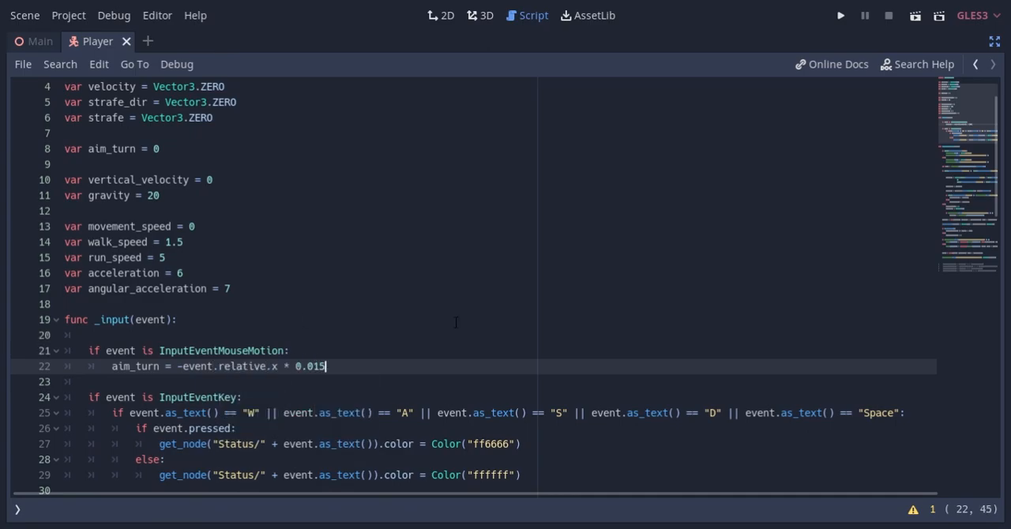
Change the target in the strafe lerp to strafe_dir + Vector3.RIGHT * aim_turn
scroll(456, 323, "down", 20)
left_click(281, 304)
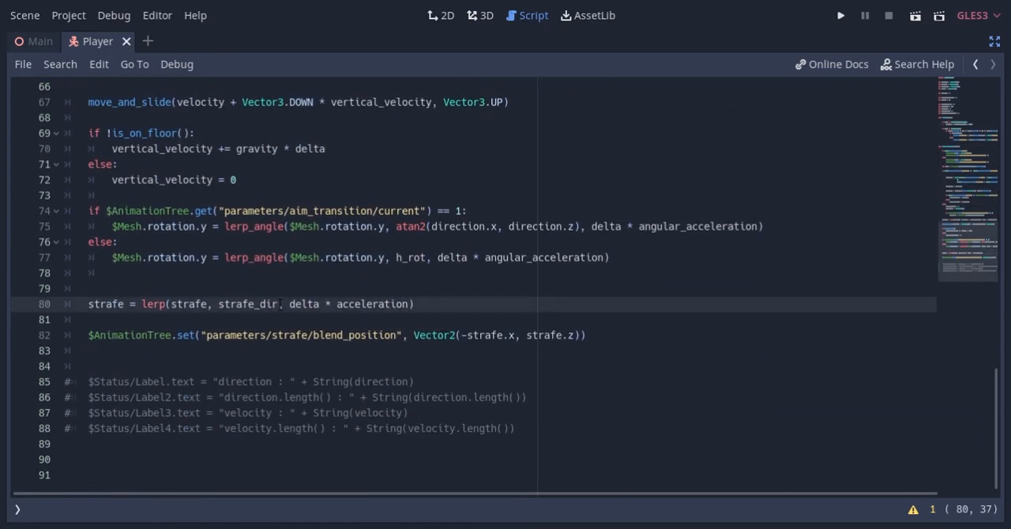
type("+ vector3")
key("Return")
type(".righ")
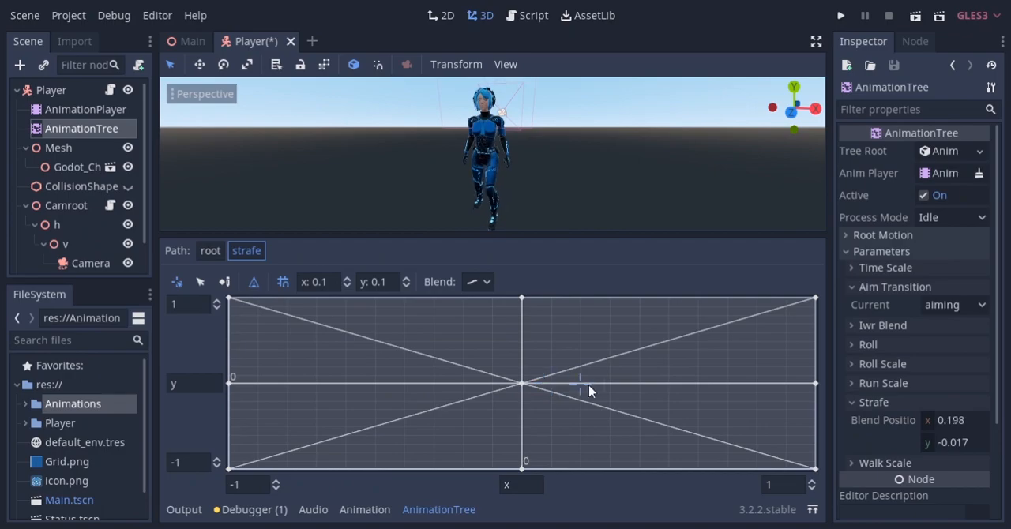
Check the strafe blend space, add aim_turn = 0 below the strafe blend_position line, and run the game
mouse_move(588, 387)
left_mouse_down()
mouse_move(752, 395)
mouse_move(284, 371)
mouse_move(241, 385)
mouse_move(808, 388)
mouse_move(588, 399)
left_mouse_up()
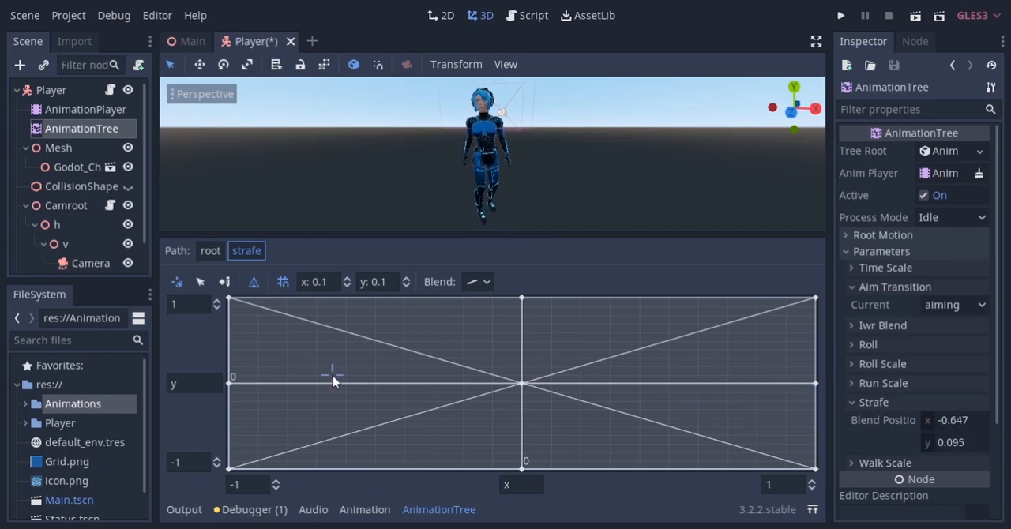
key("ctrl+F3")
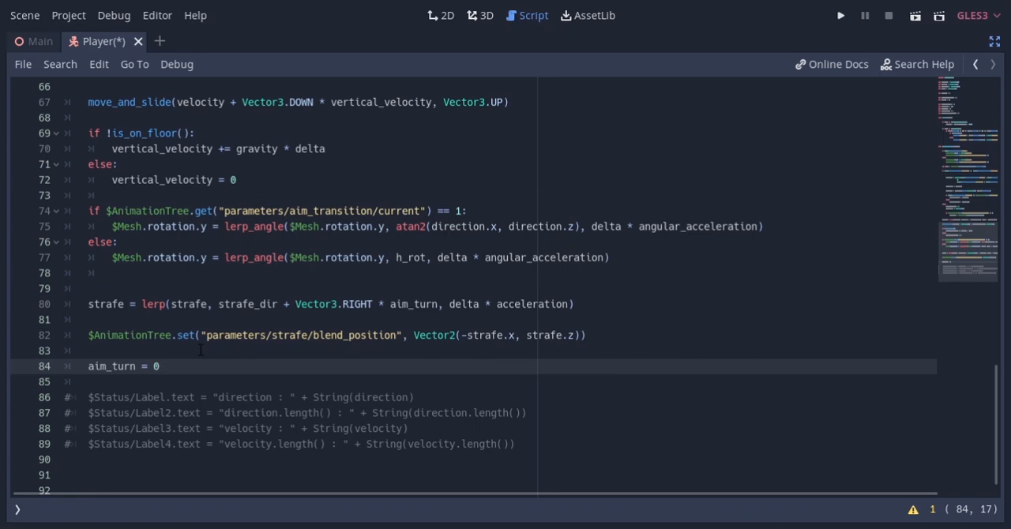
key("F5")
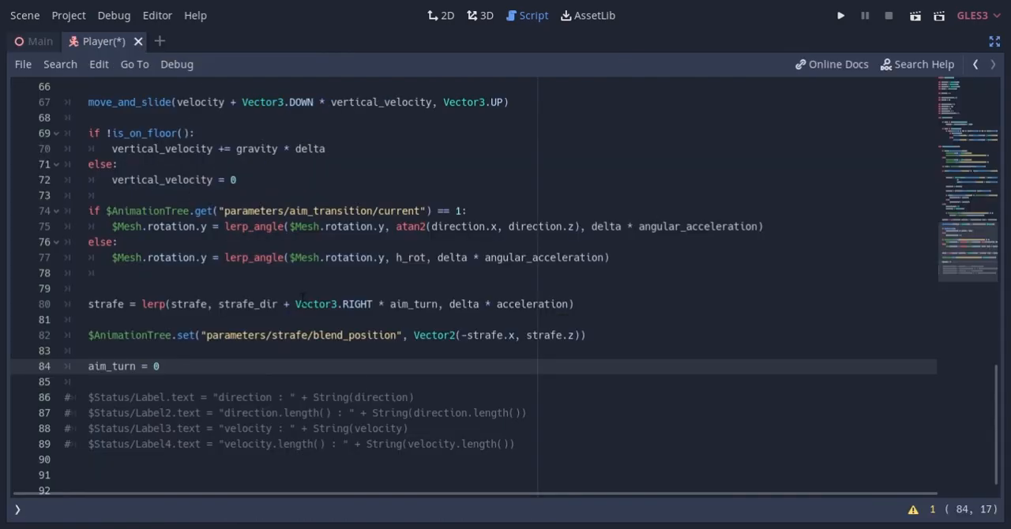
Below movement_speed = run_speed, set "parameters/iwr_blend/blend_amount" to a lerp from its current value to 1 by delta * acceleration
scroll(386, 384, "up", 10)
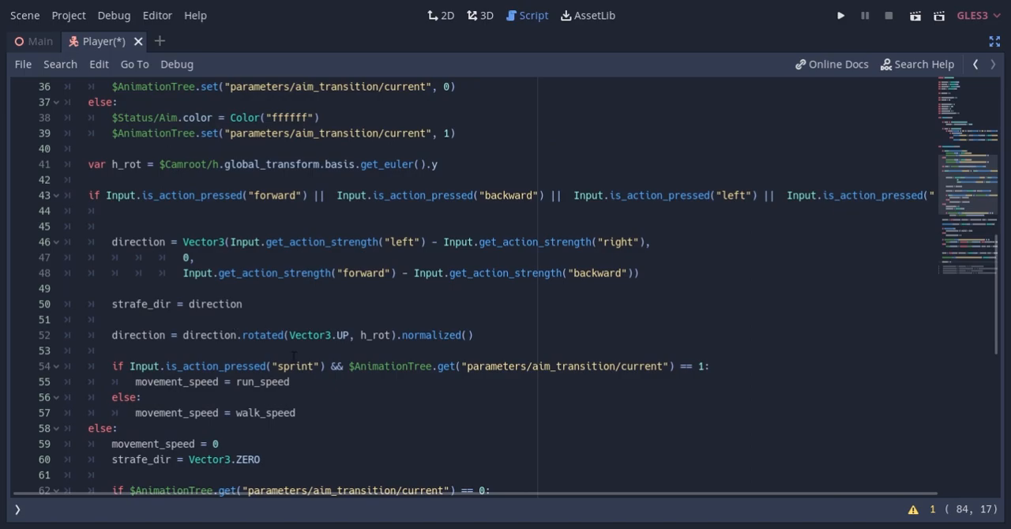
scroll(349, 334, "down", 1)
left_click(349, 335)
key("Return")
type("$AnimationTree.set(\"parameters/iwr_blend/blend_amount\"")
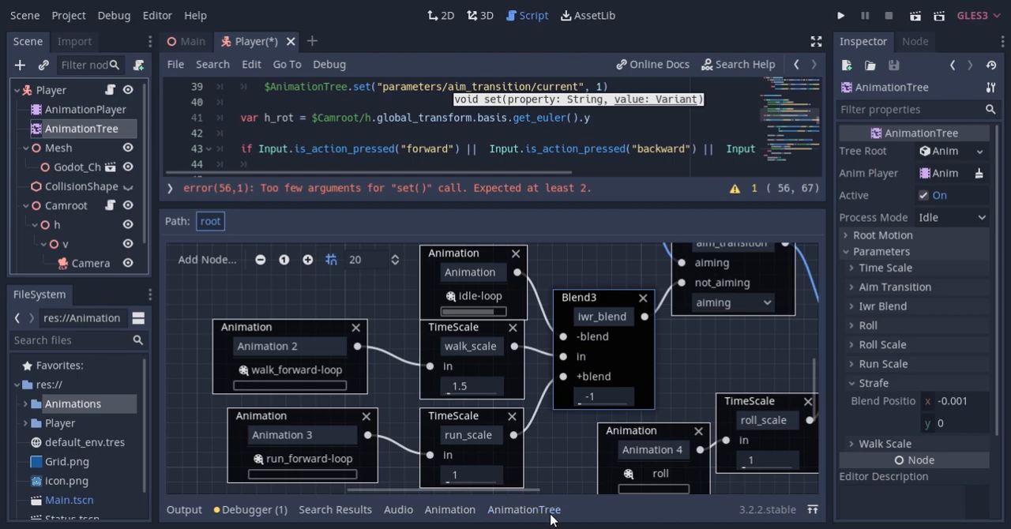
left_click(551, 512)
left_click(885, 308)
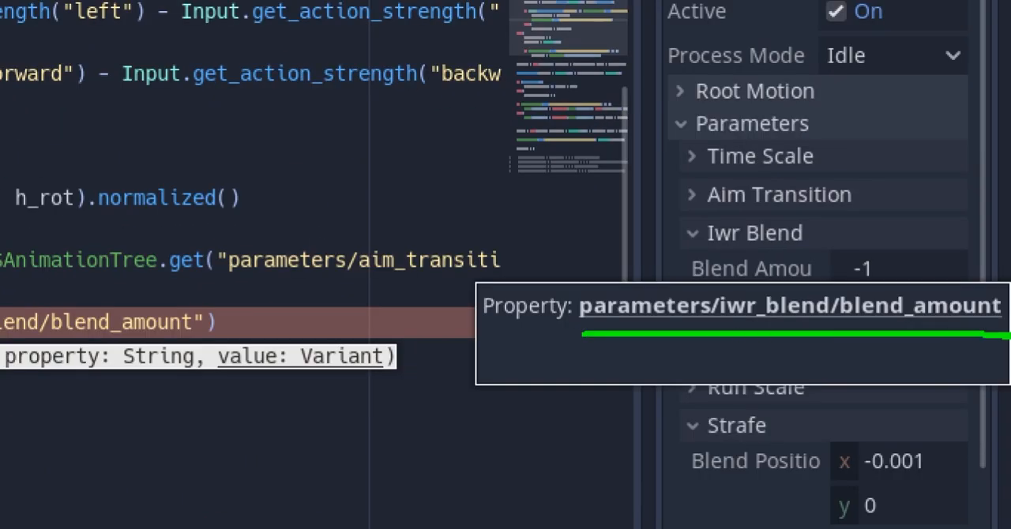
type(", lerp($AnimationTree.get(\"parameters/iwr_blend/blend_amount\"")
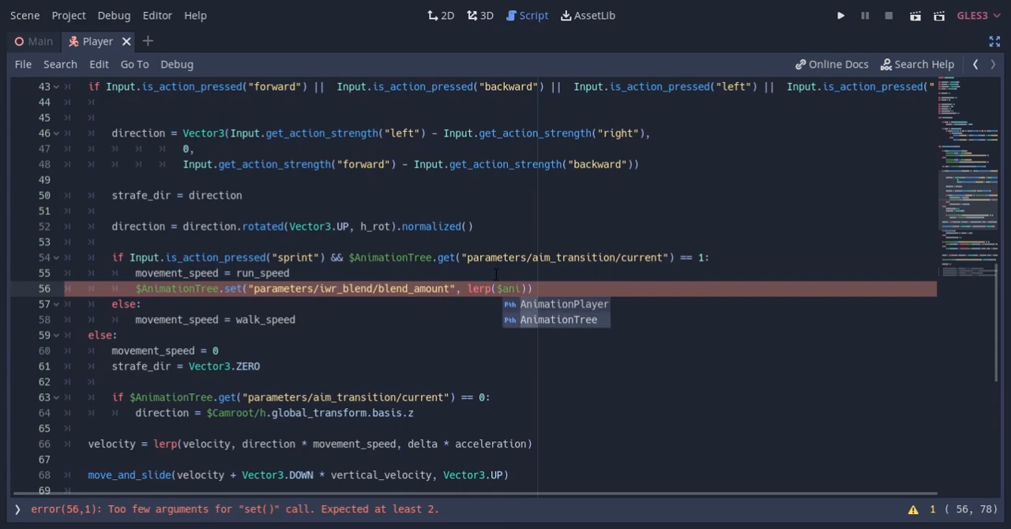
type("), 1, delta *acceleration")
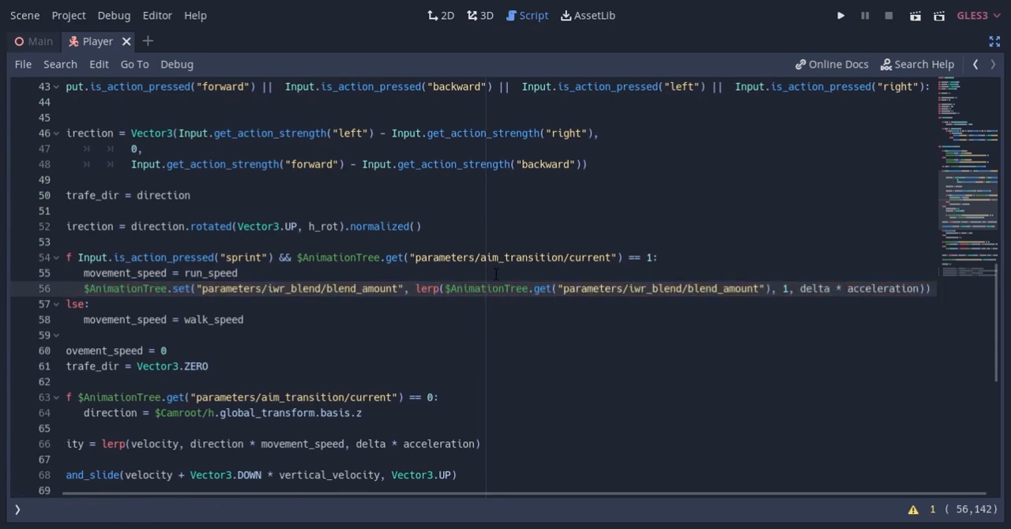
Duplicate the blend_amount line below movement_speed = walk_speed and change its lerp target to 0
key("ctrl+d")
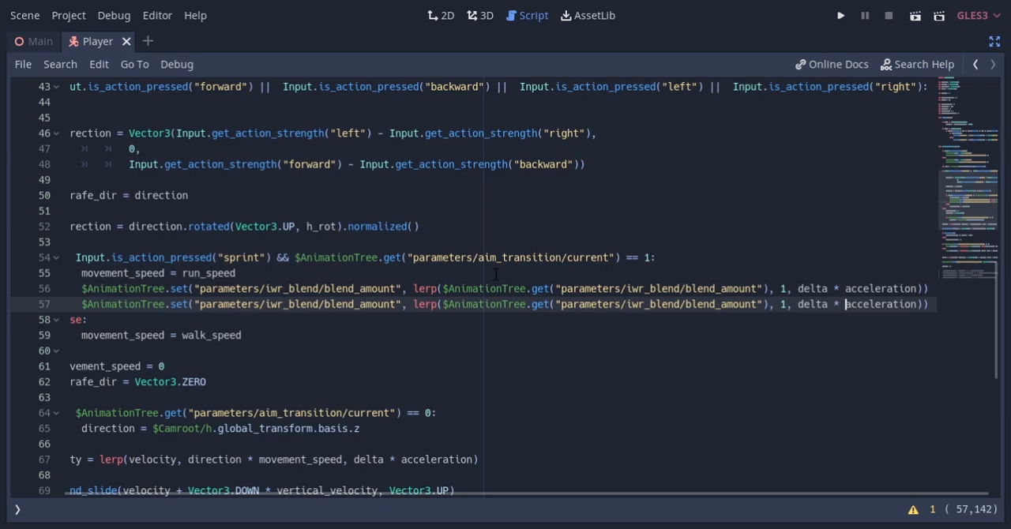
key("alt+Down")
key("alt+Down")
left_click(786, 335)
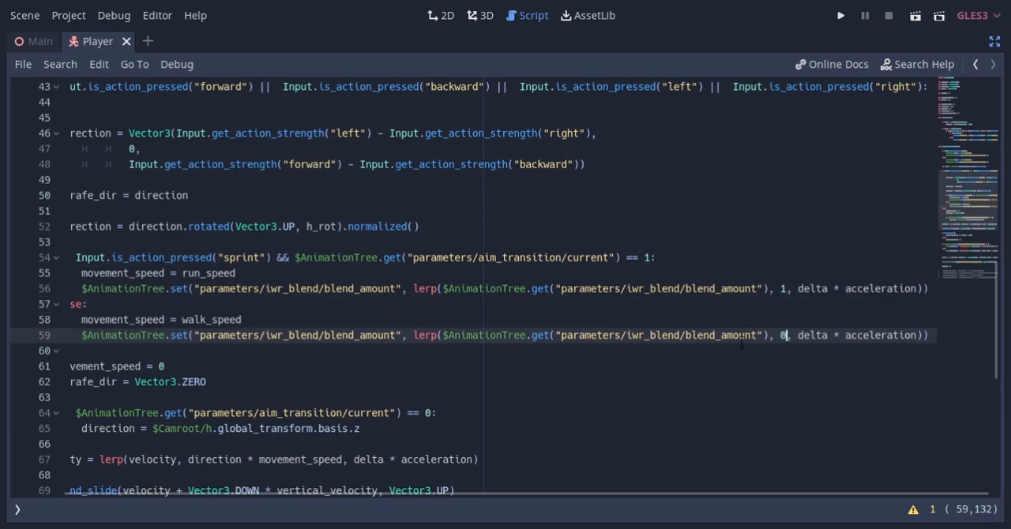
Duplicate the walk blend_amount line into the not-moving else branch above movement_speed = 0 and unindent it one level
key("ctrl+d")
key("alt+Down")
key("End")
key("shift+Tab")
key("Home")
key("Home")
key("Home")
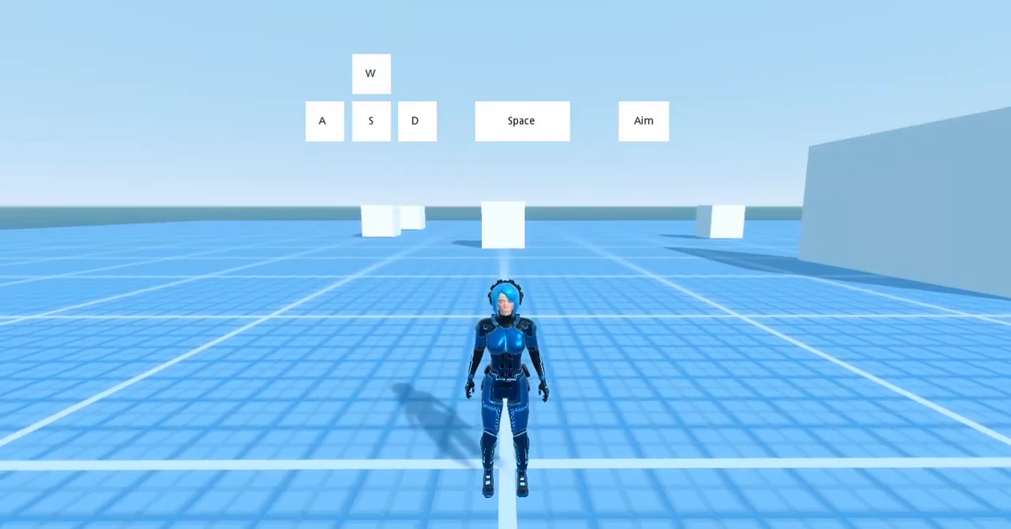
Playtest walking, then strafing left, right, forward and backward while aiming
key("w")
key("a")
key("s")
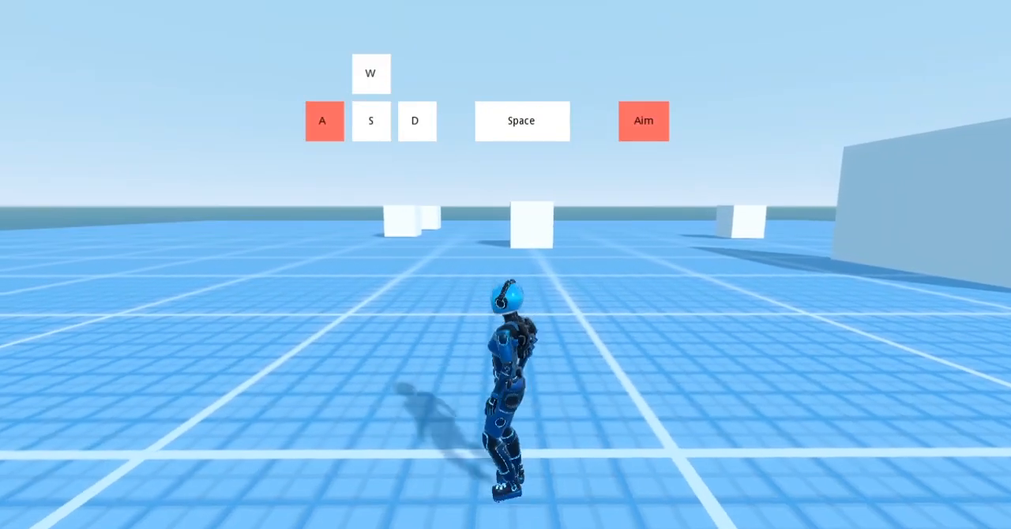
key("w")
key("w")
key("d")
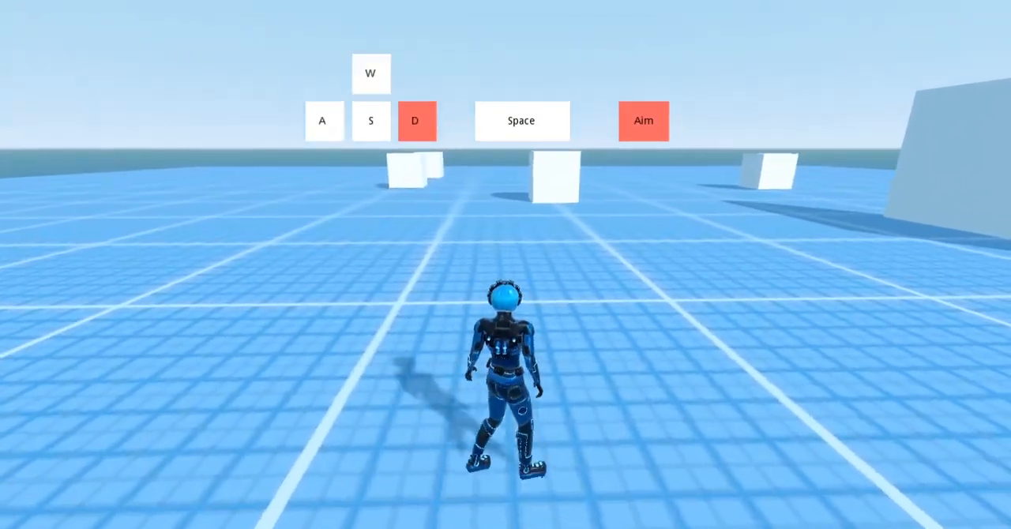
key("s")
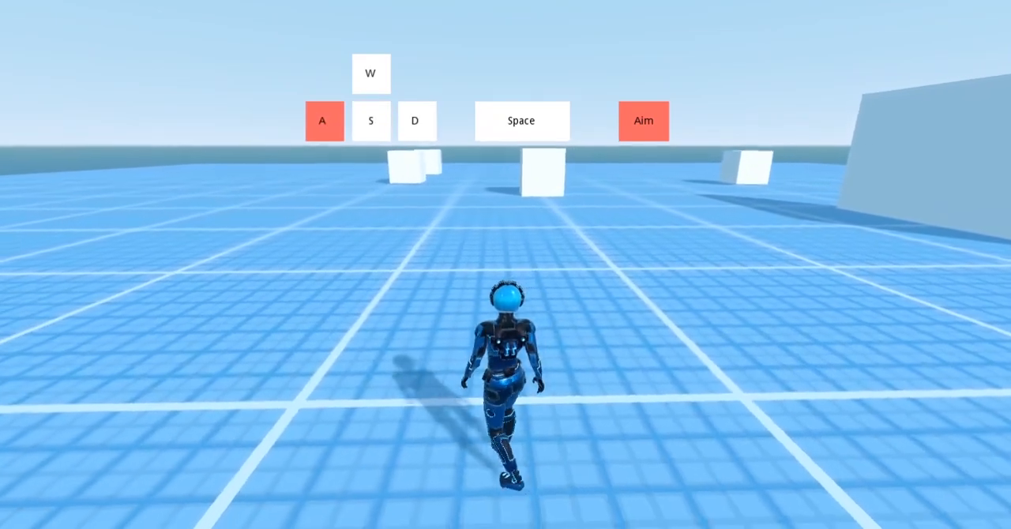
key("w")
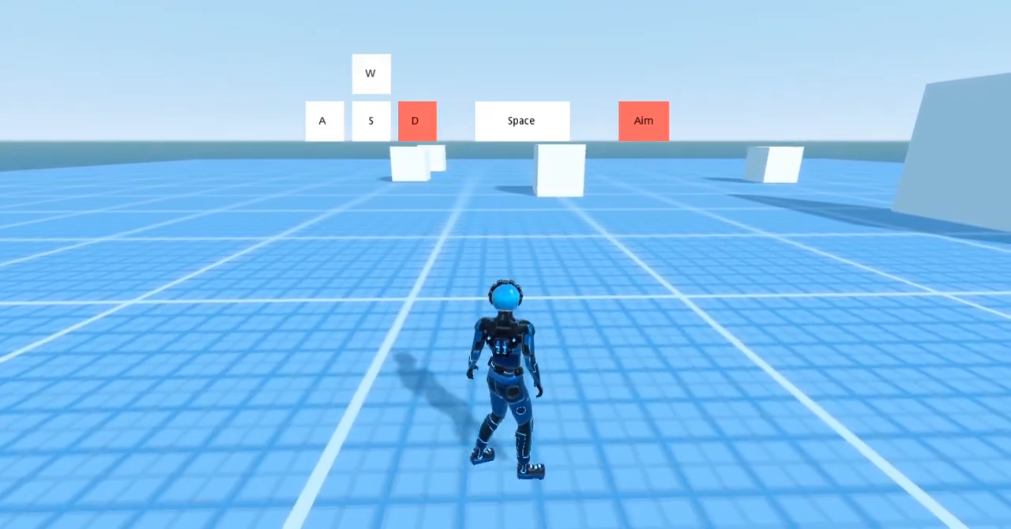
key("s")
key("d")
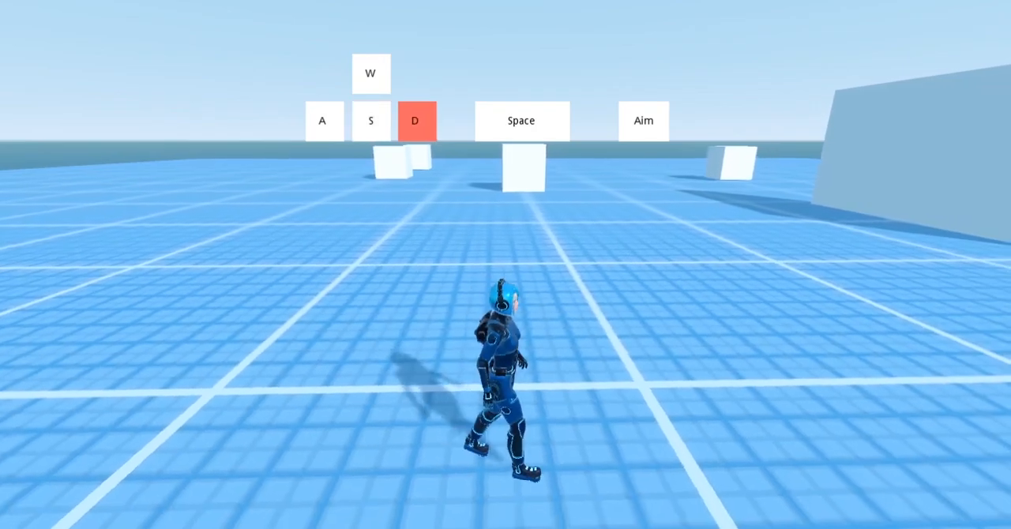
Playtest walking and sprinting without aiming, turning backward-left, backward-right and forward-right
key("a")
key("s")
key("space")
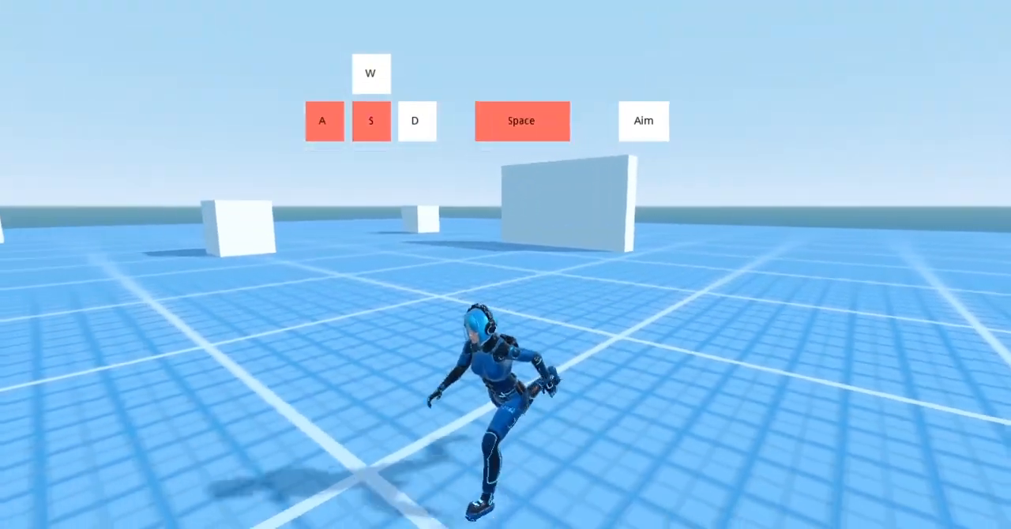
key("d")
key("w")
key("s")
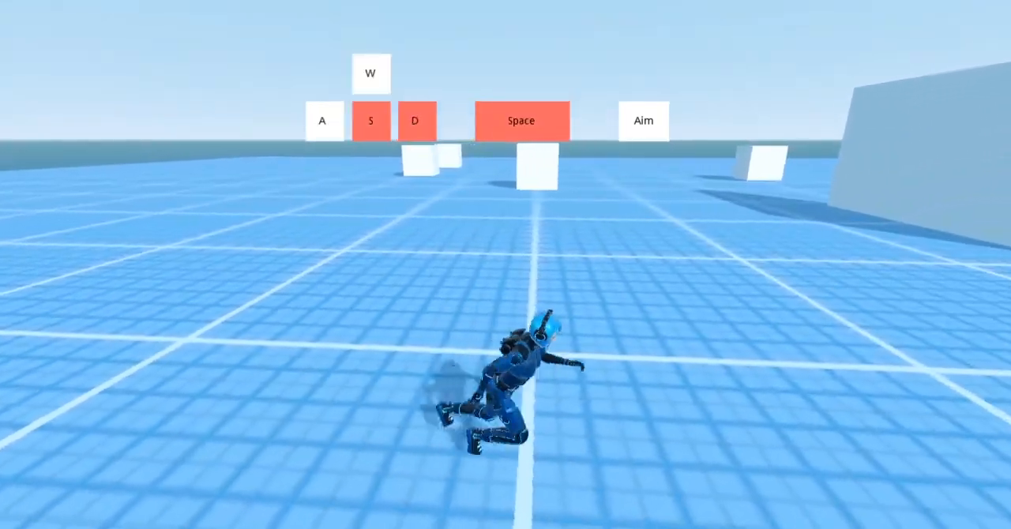
key("w")
key("a")
key("d")
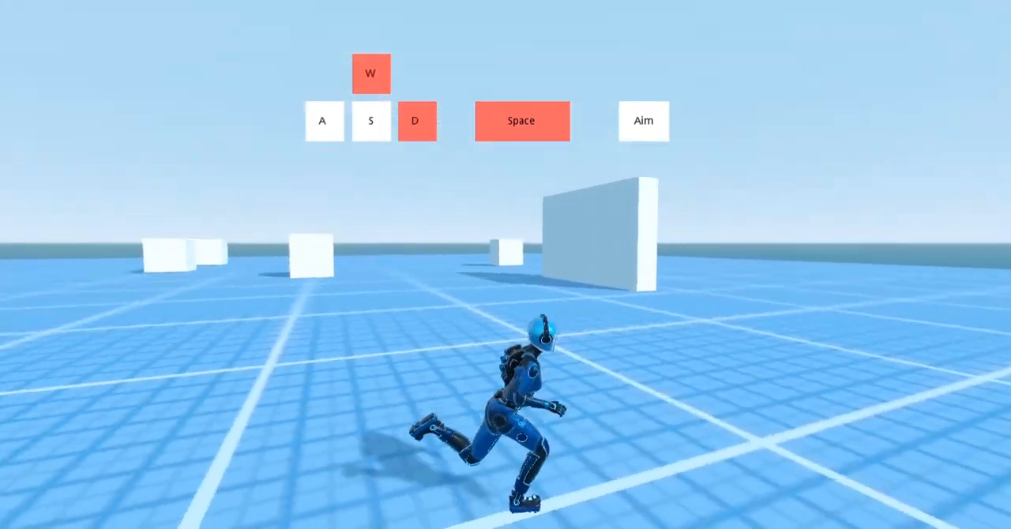
Playtest switching between sprinting and walking in changing directions, finishing with an aimed strafe to the right
key("s")
key("a")
key("space")
key("w")
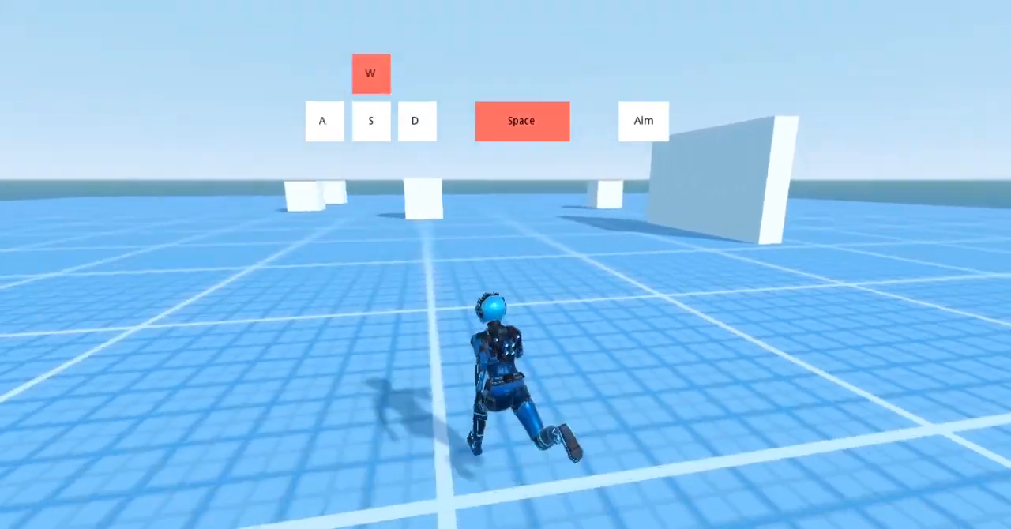
key("s")
key("d")
key("space")
key("w")
key("a")
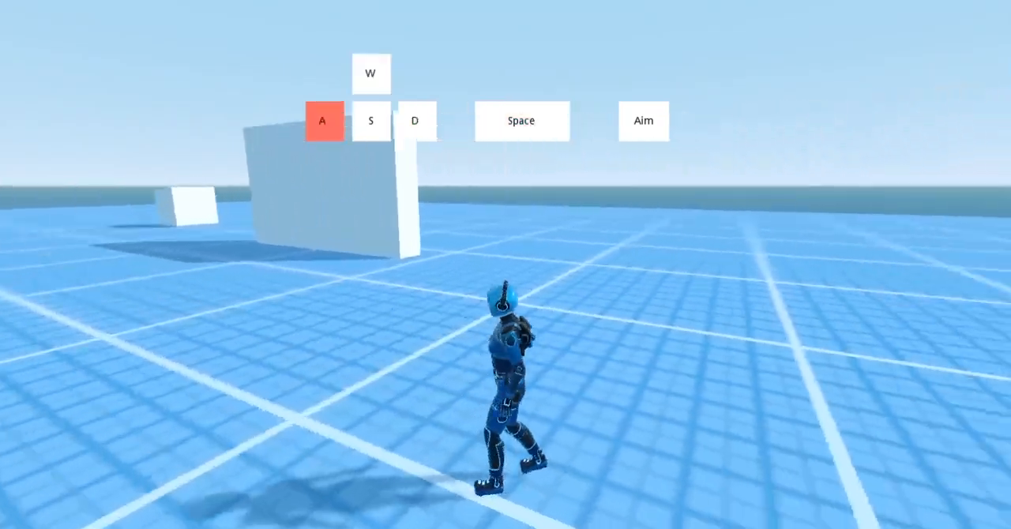
key("s")
key("space")
key("d")
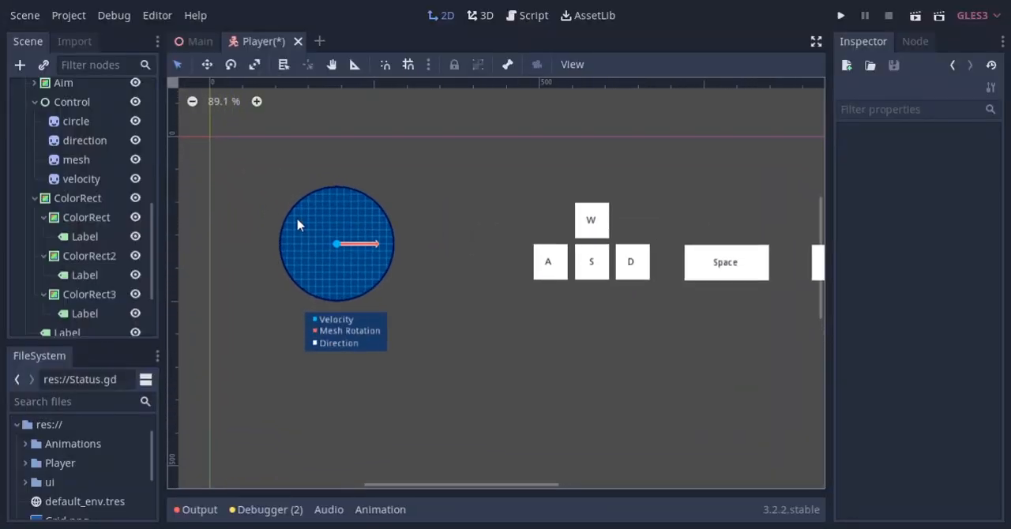
Look over the status overlay's velocity, mesh rotation and direction nodes, and open the Status node's script in distraction-free view
scroll(297, 226, "up", 3)
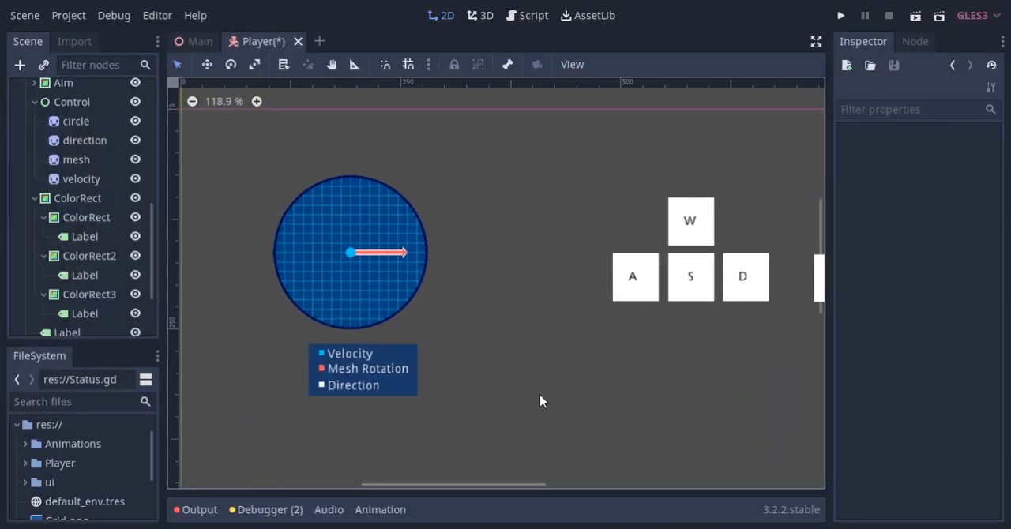
left_click_drag(542, 401, 155, 124)
left_click(477, 200)
scroll(79, 209, "up", 5)
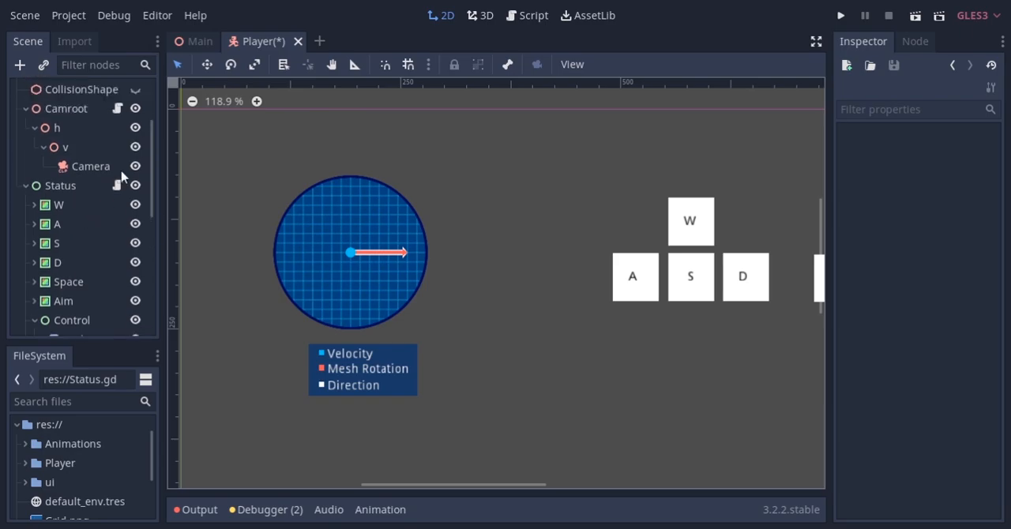
left_click(118, 186)
key("ctrl+shift+F11")
scroll(122, 238, "up", 5, "ctrl")
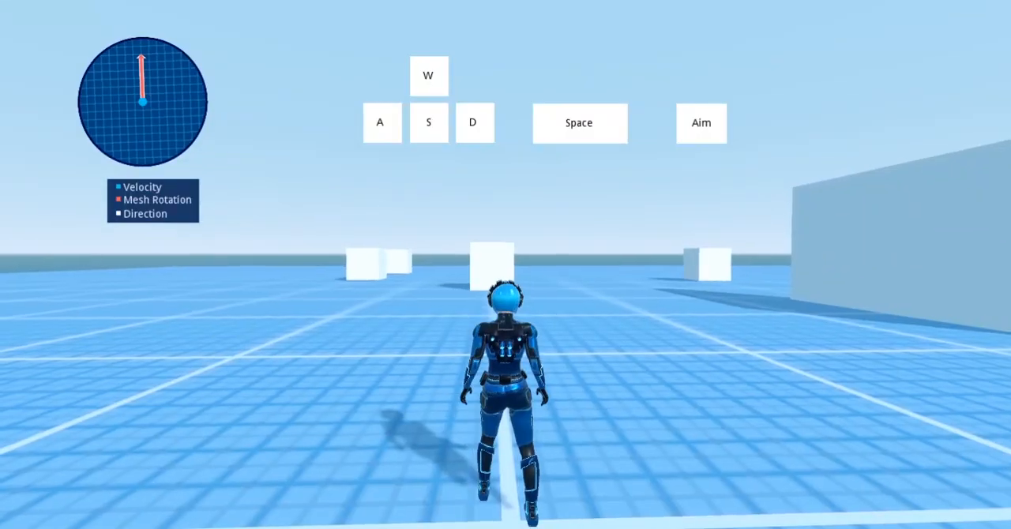
Playtest walking forward, then sprinting through changing directions to the right without aiming
key("w")
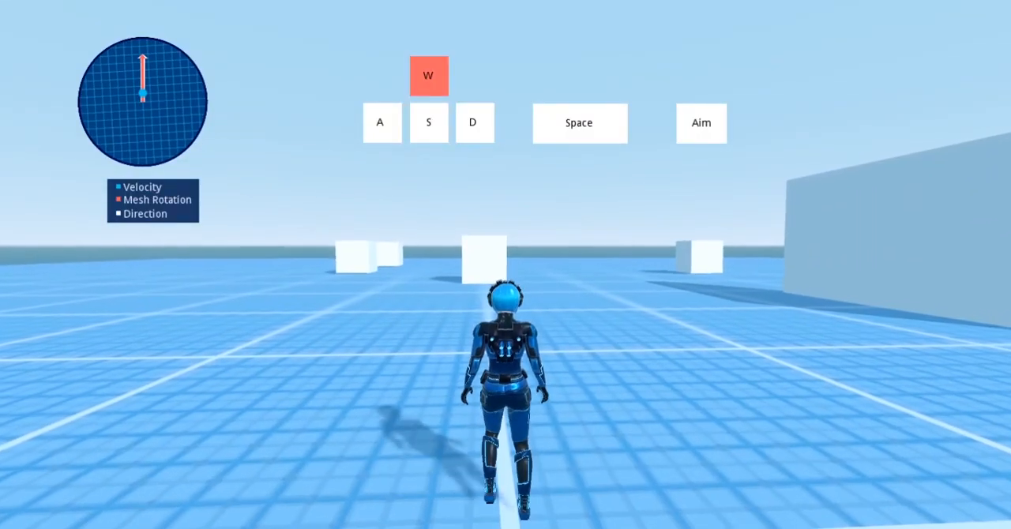
key("d")
key("space")
key("s")
key("a")
key("w")
key("d")
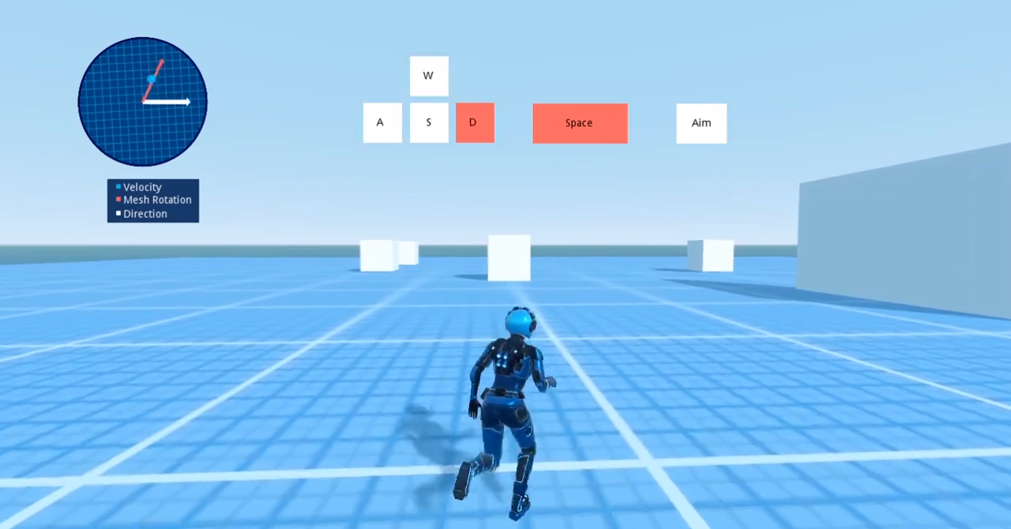
Playtest rapid direction changes without aiming, including walking left and backward-left
key("s")
key("a")
key("w")
key("a")
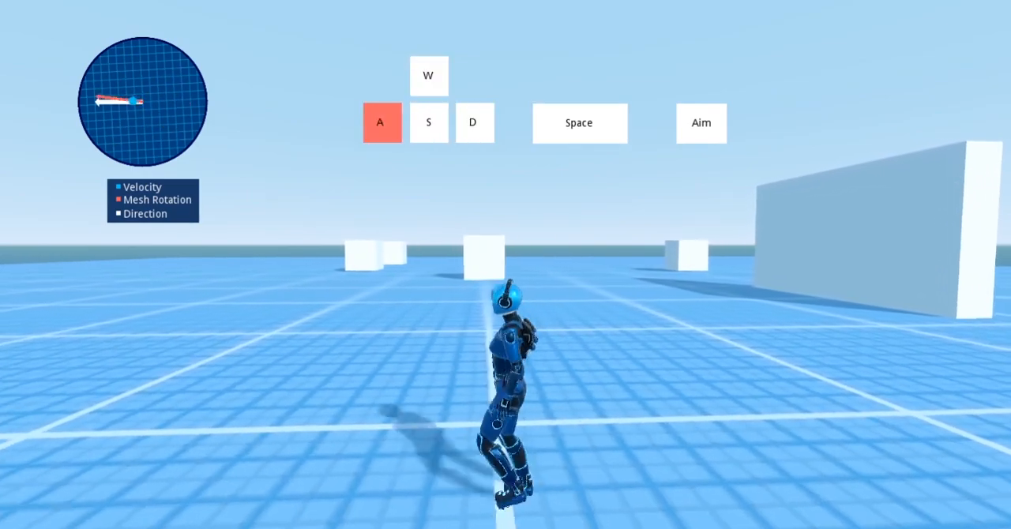
key("s")
key("w")
key("a")
key("s")
key("s")
key("d")
key("w")
key("s")
key("a")
key("d")
key("a")
key("s")
key("d")
key("a")
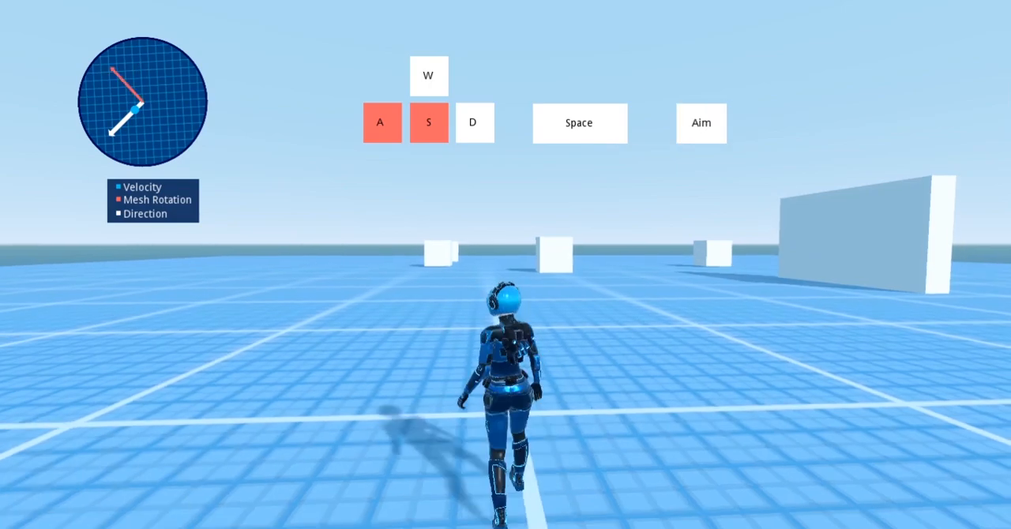
Playtest walking backward-right, strafing left while aiming, and walking backward-right again with the camera turned
key("d")
key("w")
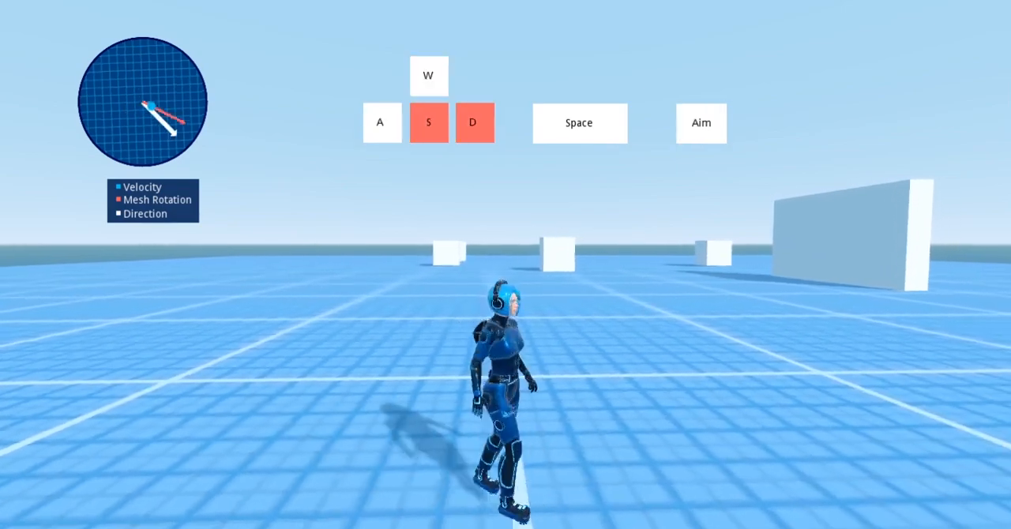
key("w")
key("a")
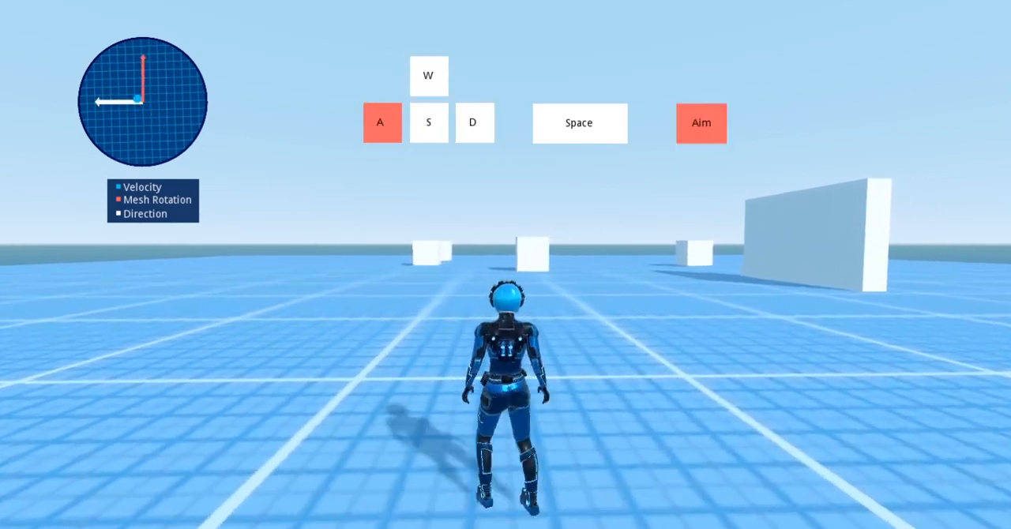
key("s")
key("d")
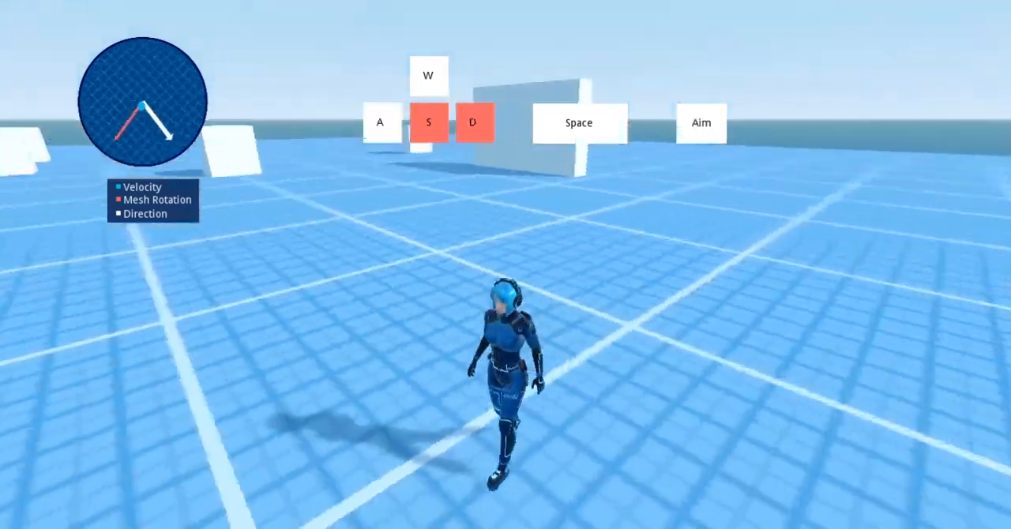
Playtest sprinting backward-left and then forward-right while turning the camera
key("w")
key("a")
key("space")
key("s")
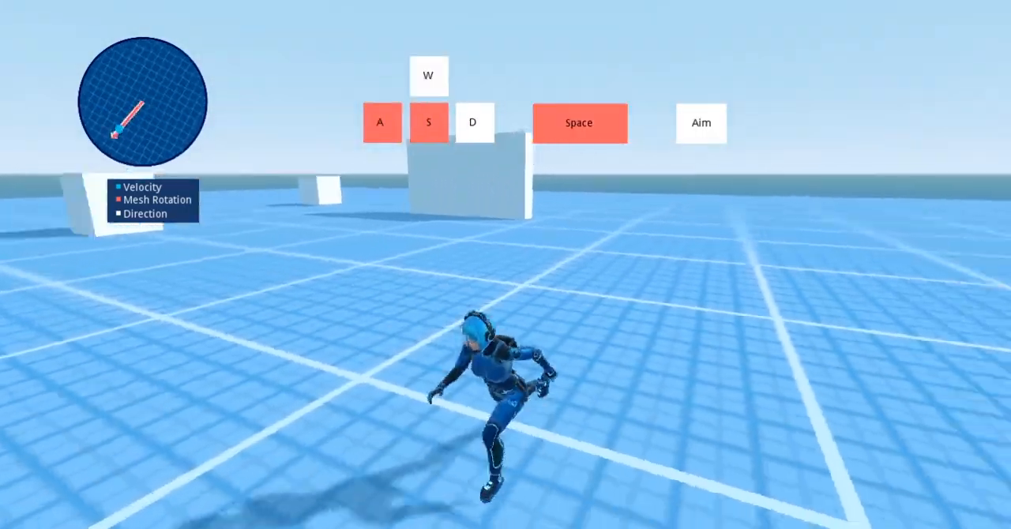
key("w")
key("d")
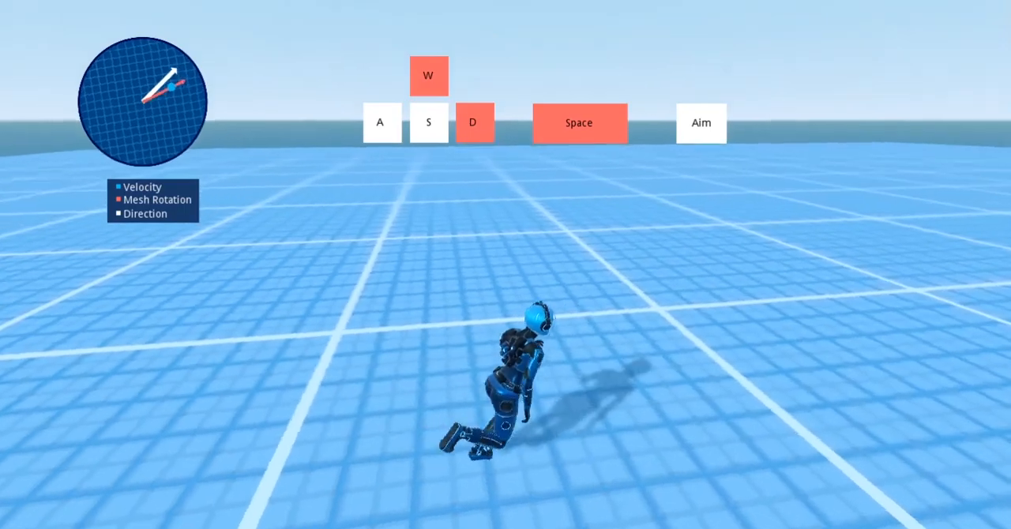
Playtest aimed strafing backward-left, forward and forward-right with sprint held and the camera rotating
key("a")
key("s")
key("d")
key("w")
key("s")
key("a")
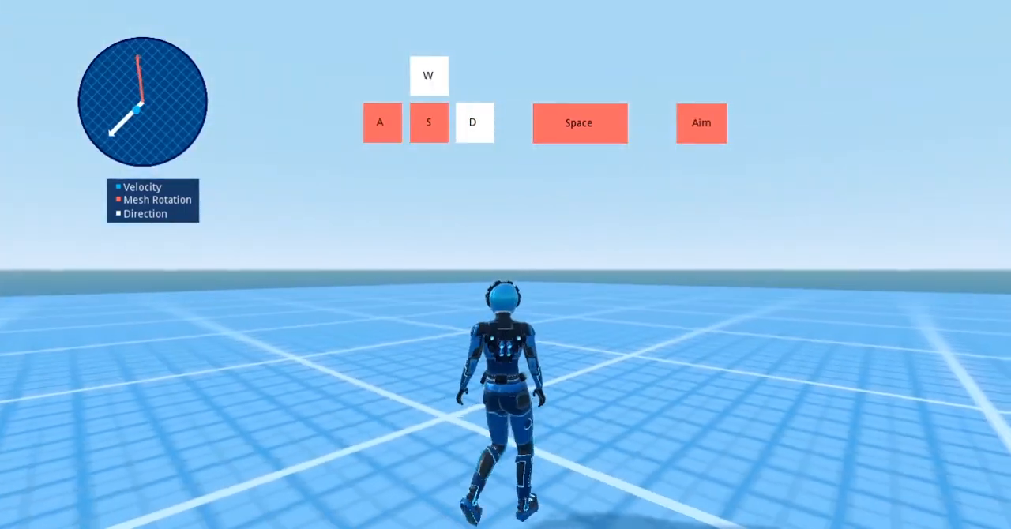
key("d")
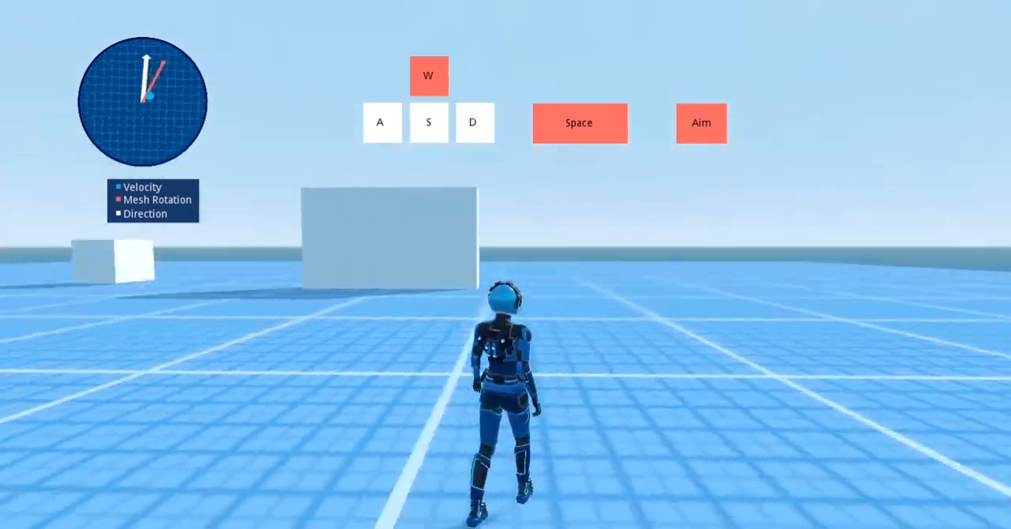
key("a")
key("s")
key("d")
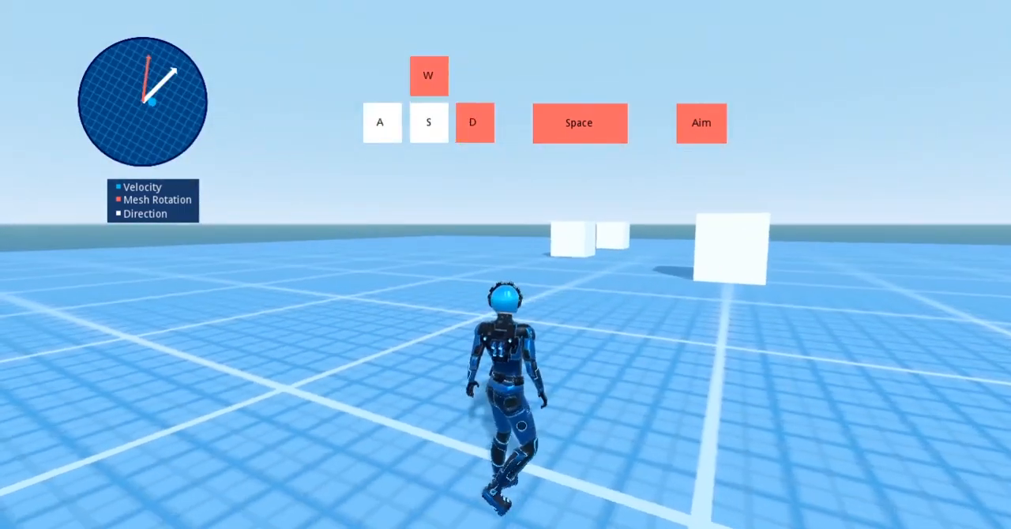
Playtest sprinting without aiming, reversing between right and left
key("a")
key("d")
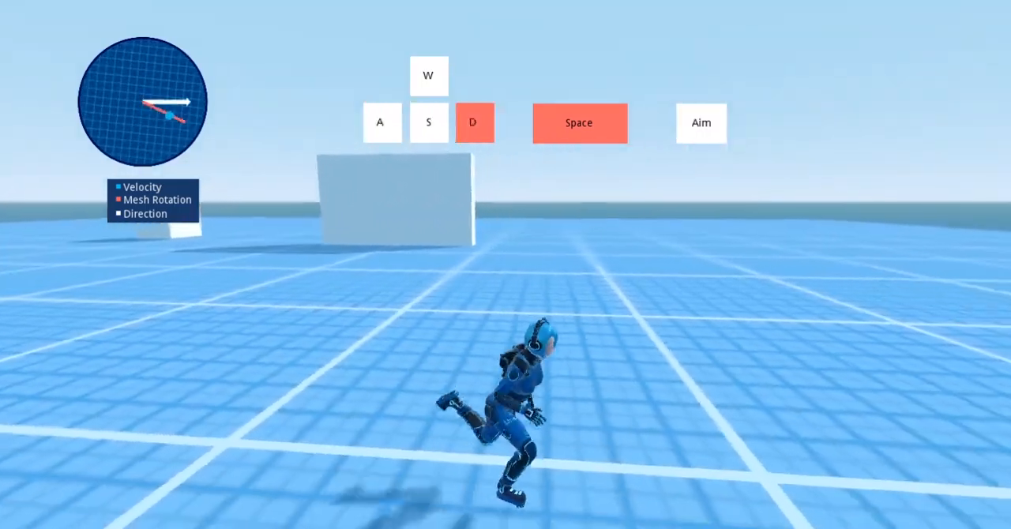
key("a")
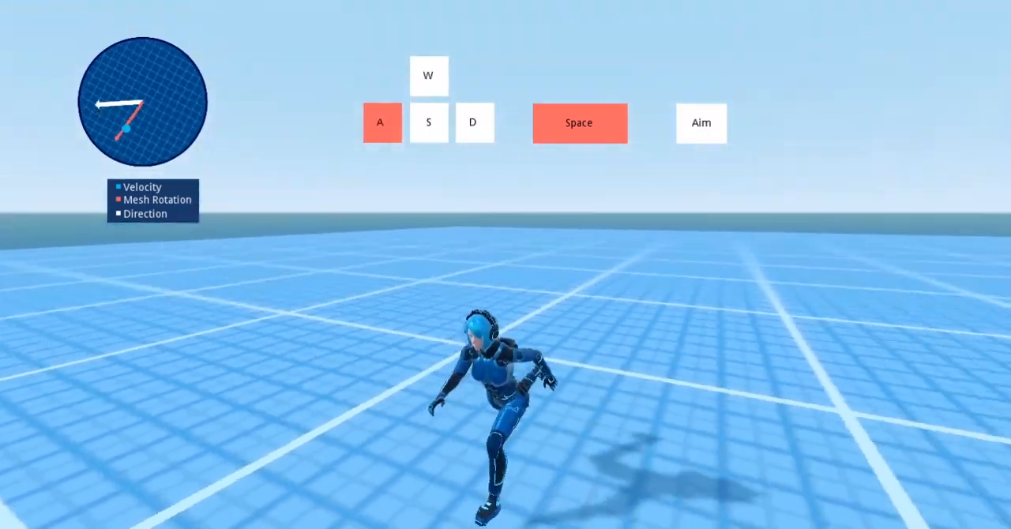
key("s")
key("d")
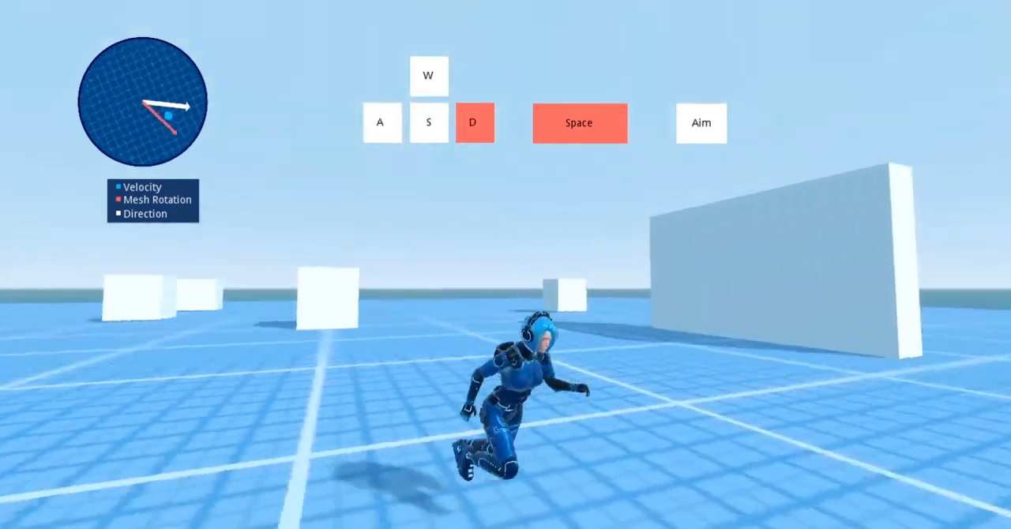
key("a")
key("s")
Playtest alternating between aimed strafing and unaimed sprinting in backward directions, finishing with an aimed strafe to the left
key("d")
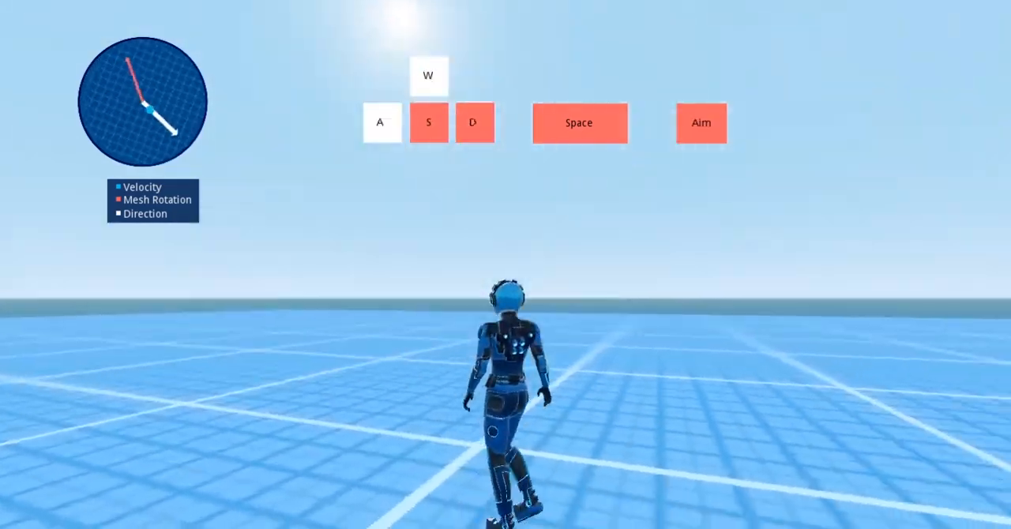
key("s")
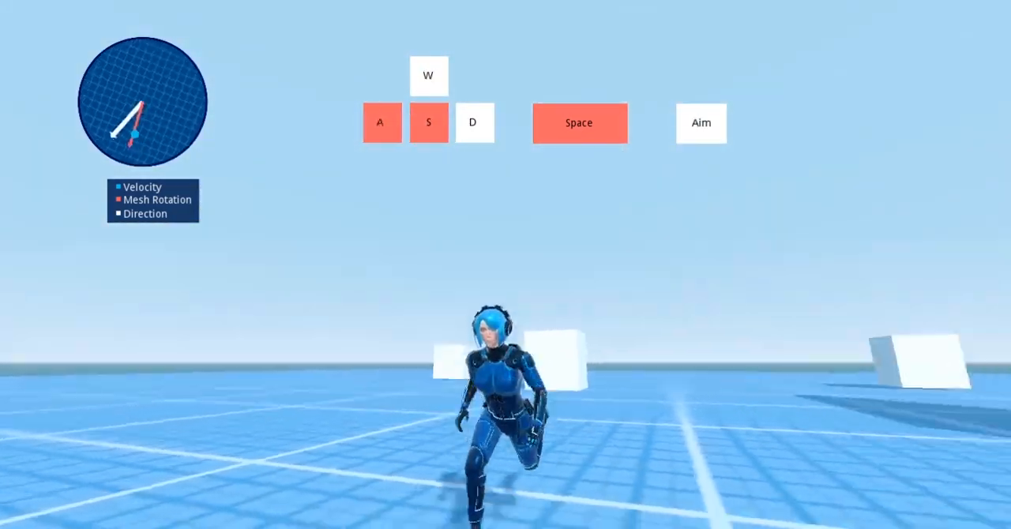
key("d")
key("s")
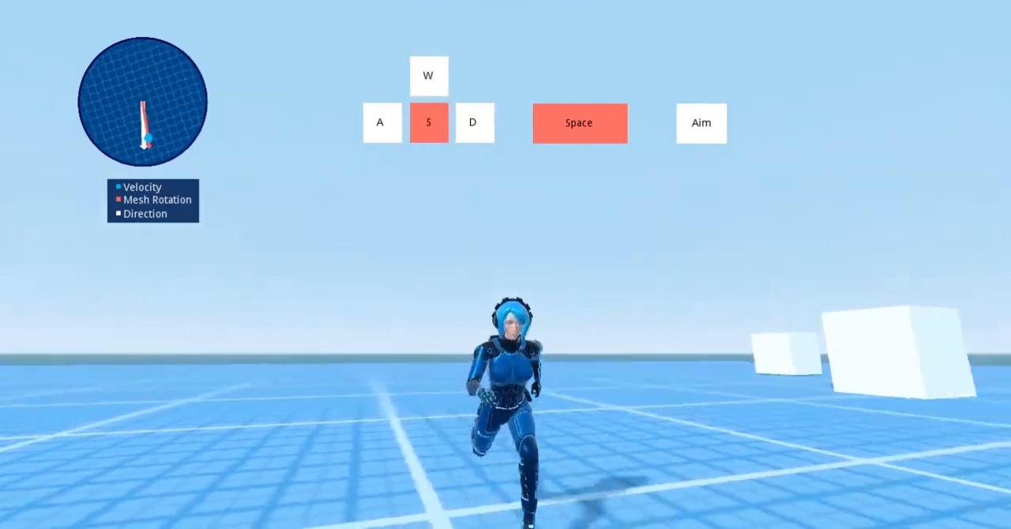
key("a")
key("w")
key("s")
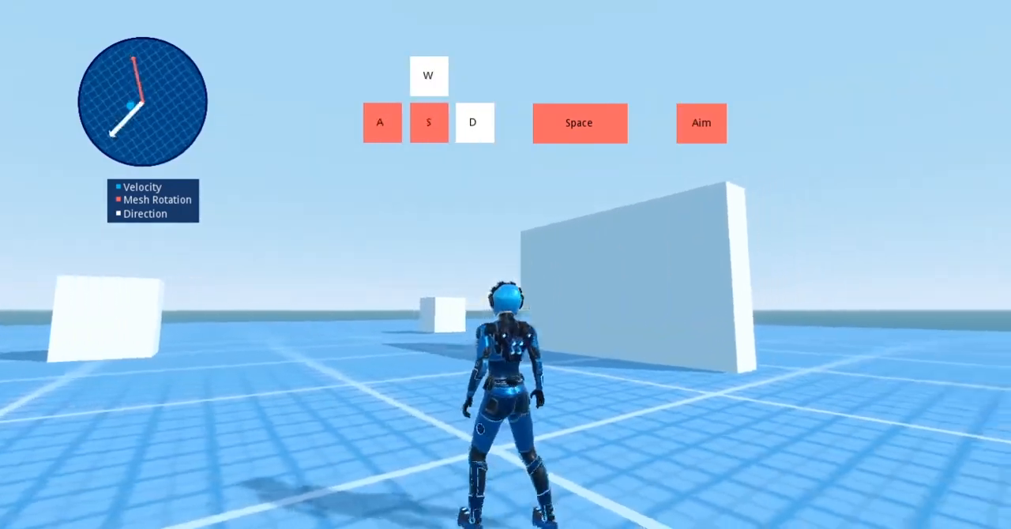
key("d")
key("a")
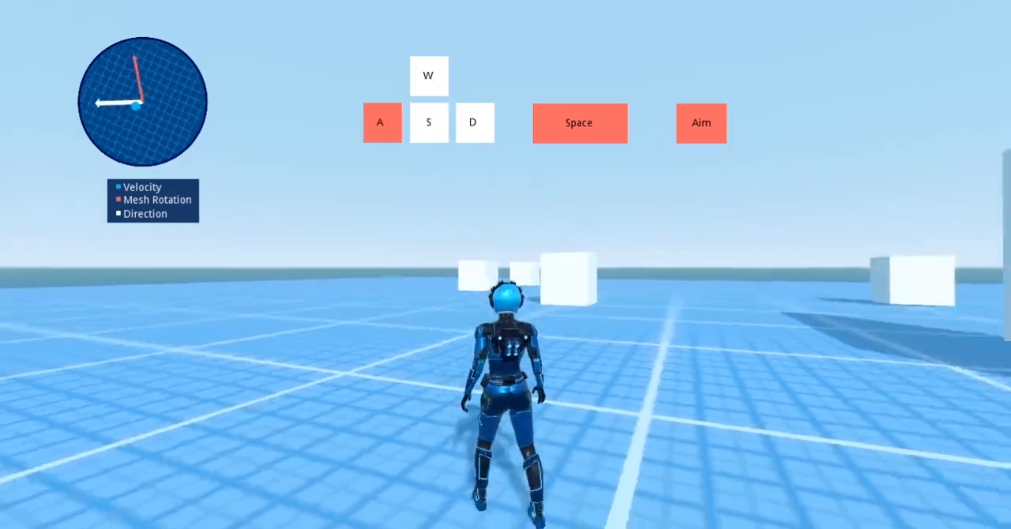